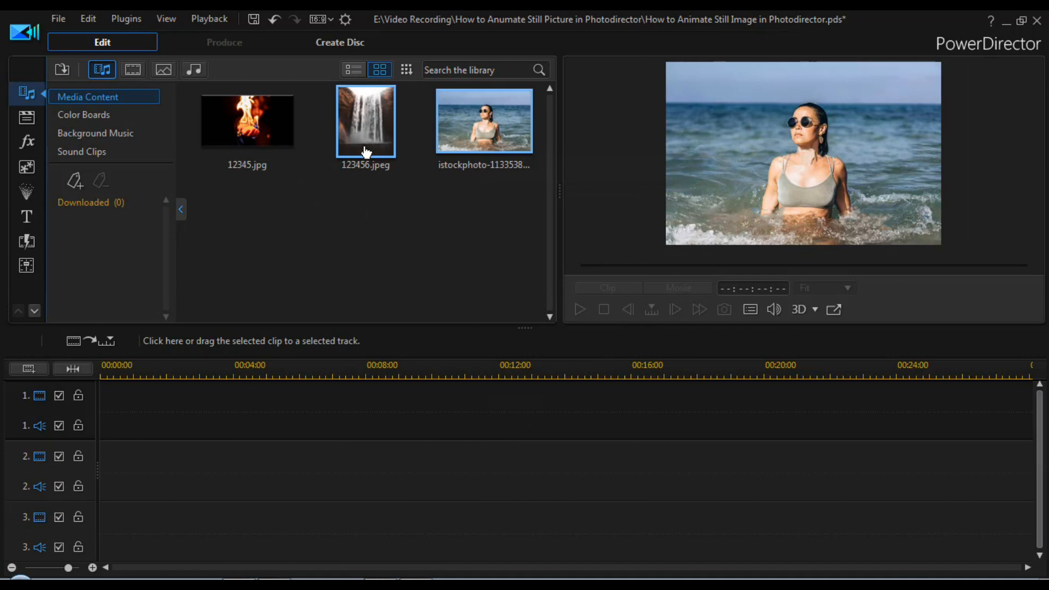
Place the istockphoto beach photo at the start of video track 1 and open it for photo editing in PhotoDirector
left_click(366, 152)
left_click(259, 151)
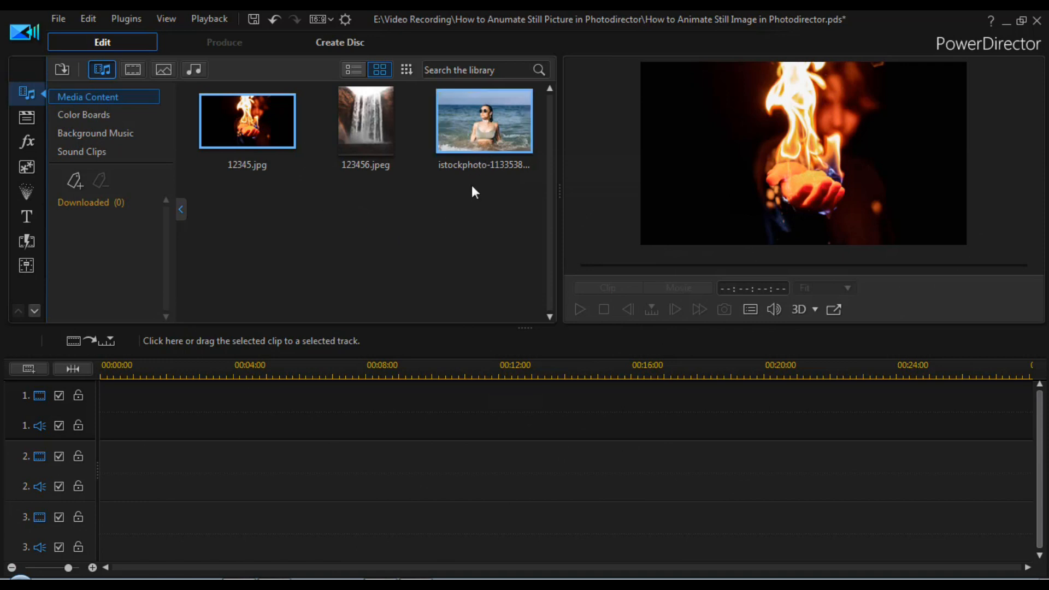
left_click_drag(487, 134, 101, 421)
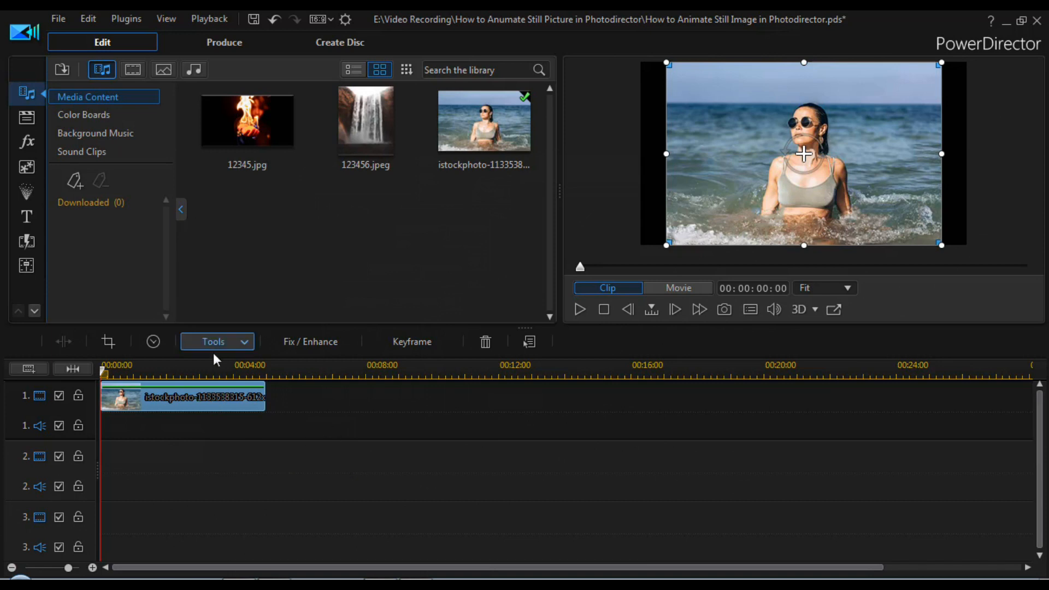
left_click(241, 344)
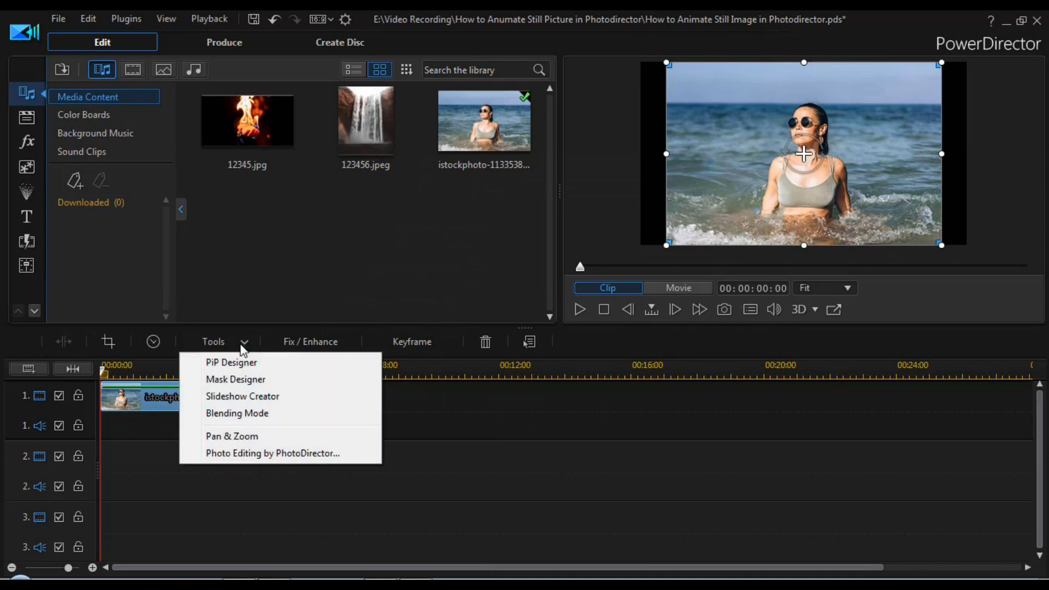
left_click(345, 456)
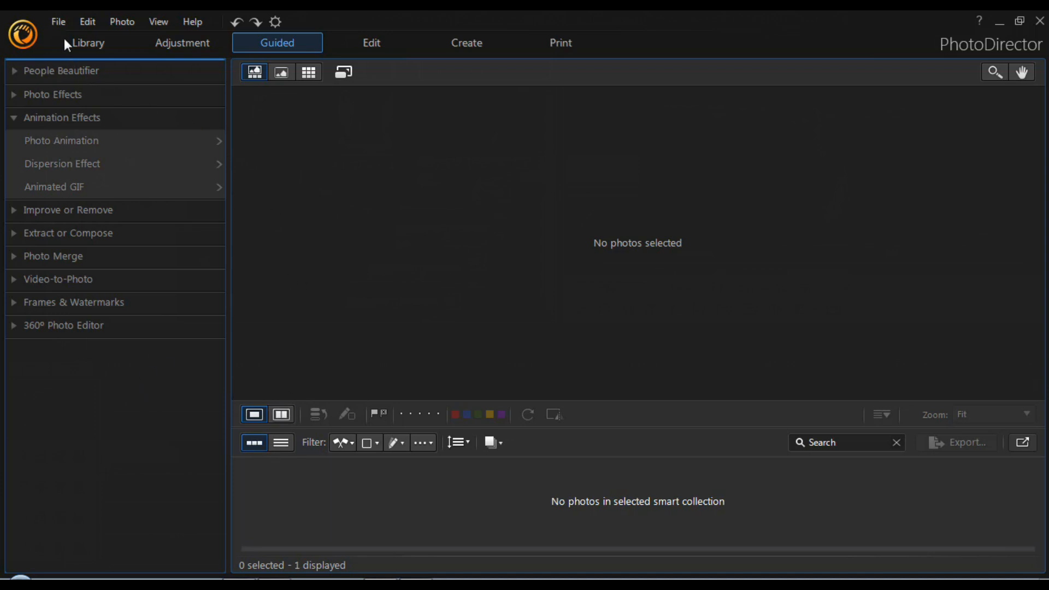
left_click(61, 22)
mouse_move(75, 57)
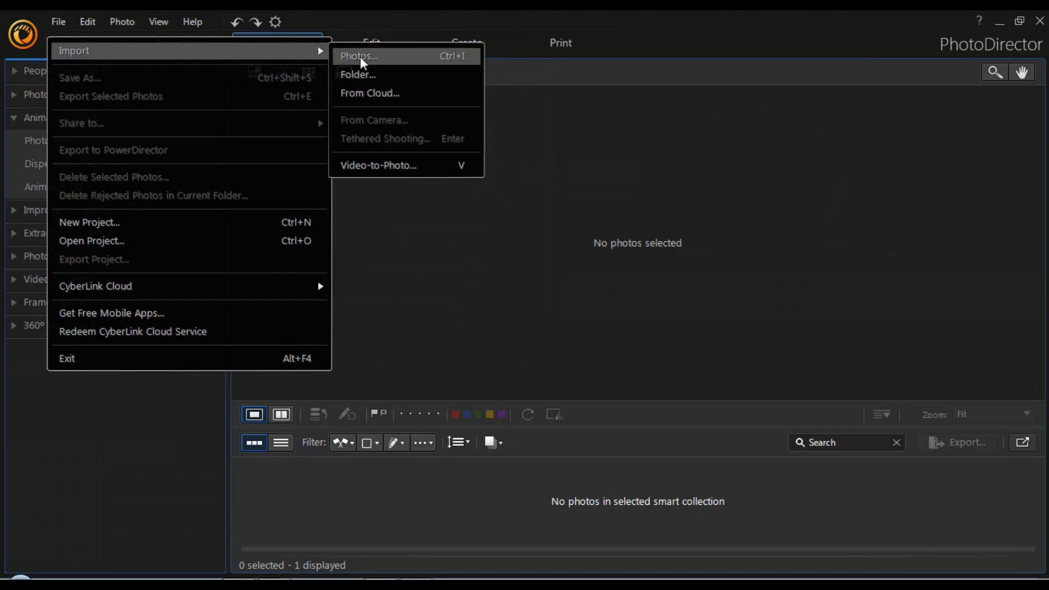
left_click(346, 54)
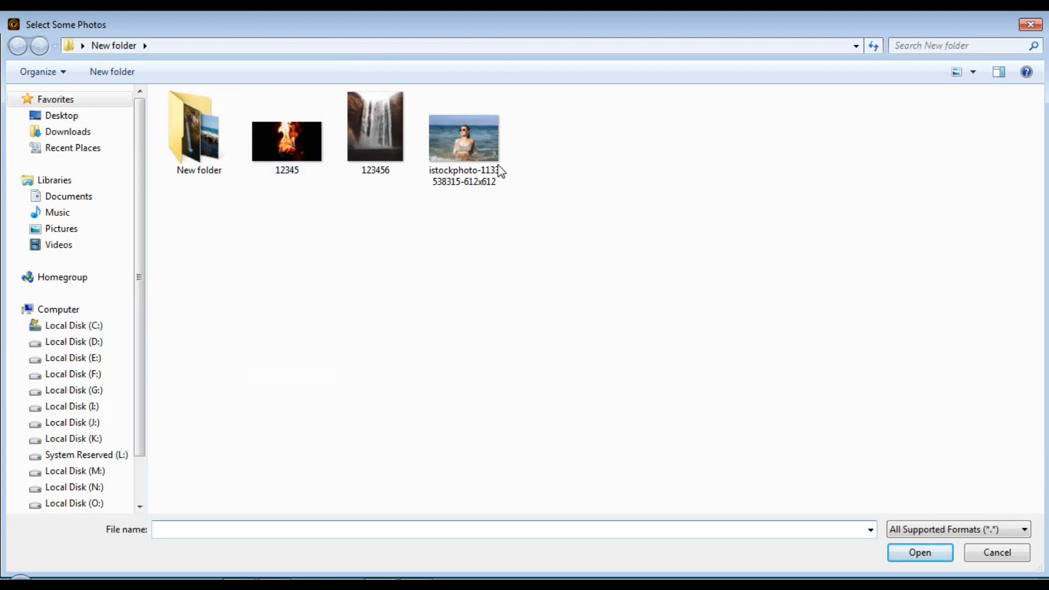
left_click(473, 161)
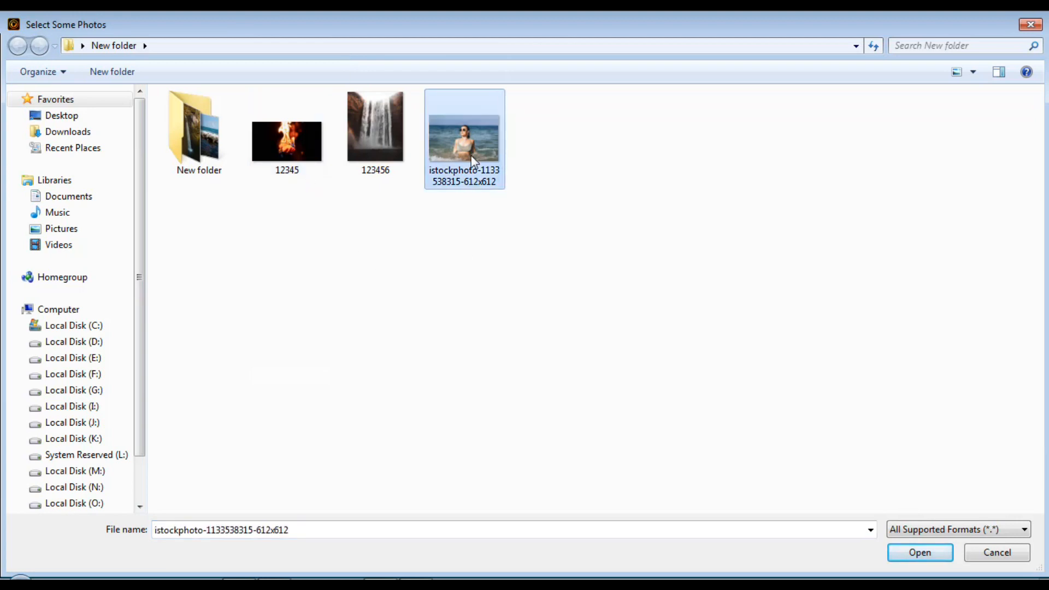
left_click(920, 553)
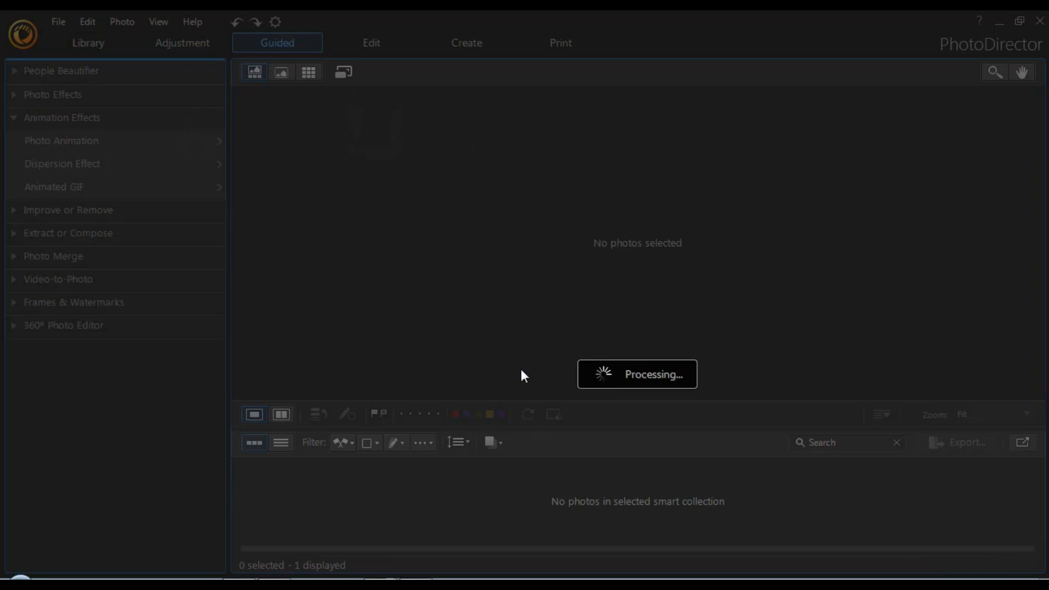
left_click(667, 365)
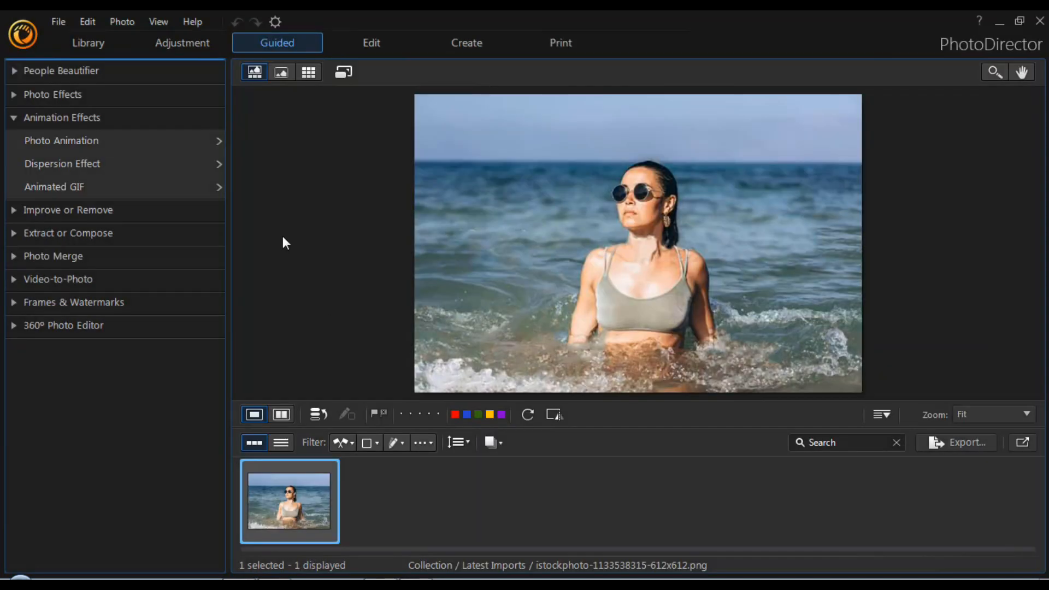
left_click(14, 117)
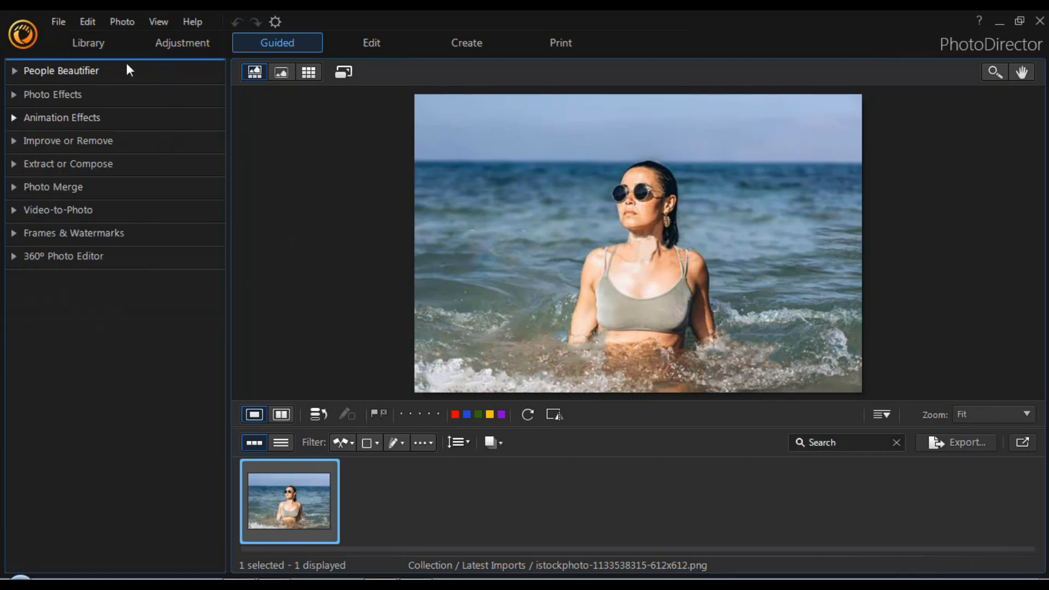
left_click(89, 42)
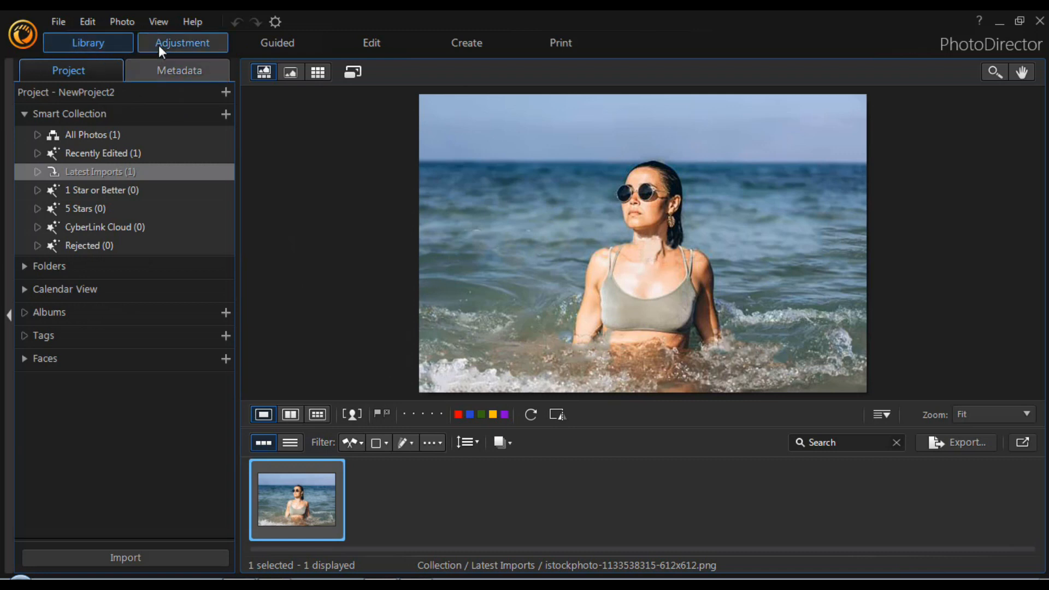
left_click(267, 45)
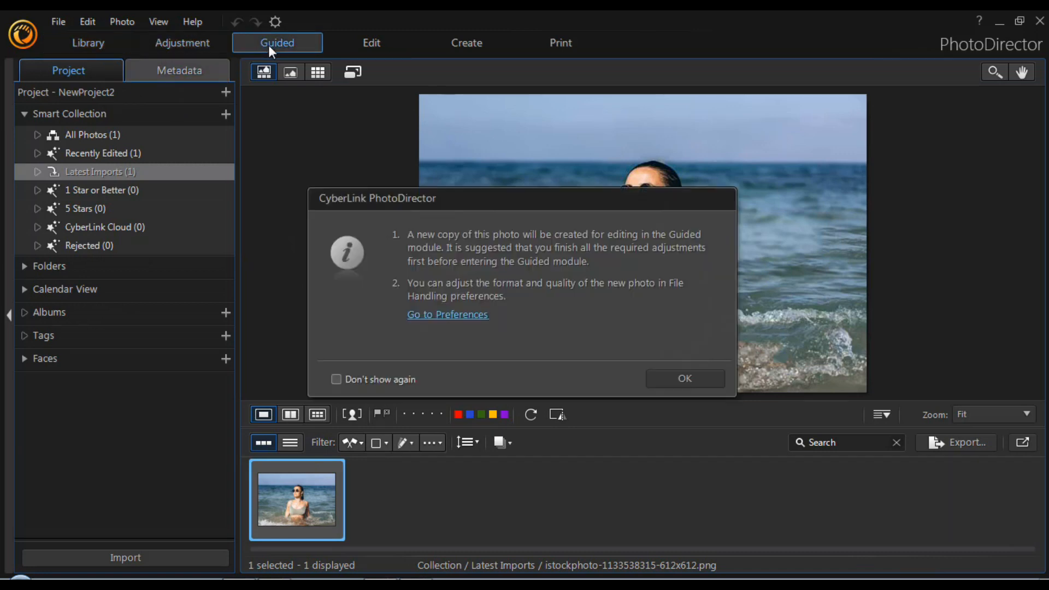
left_click(671, 382)
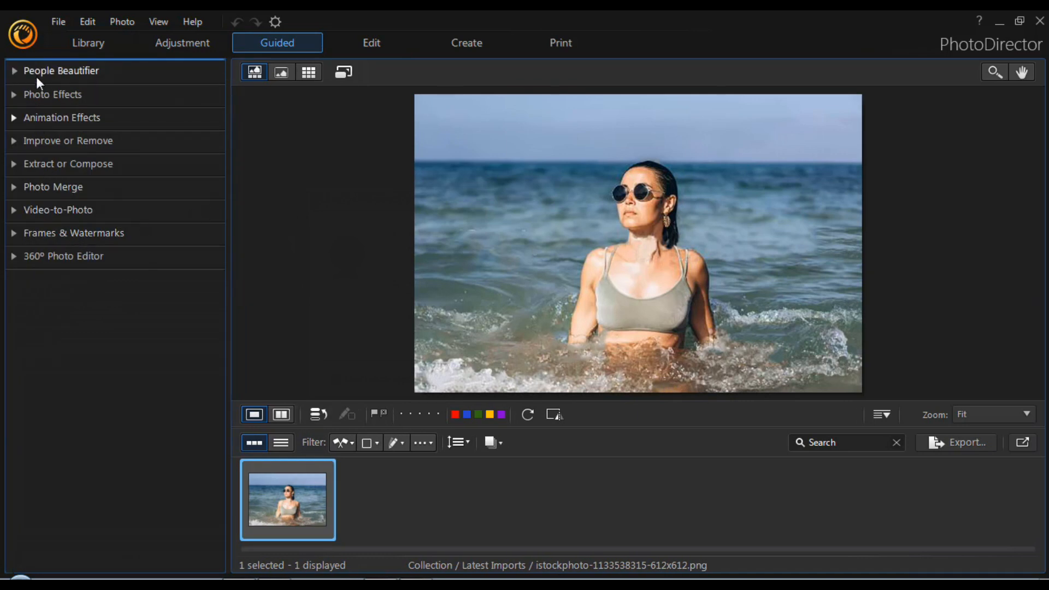
Start the Photo Animation effect on the beach photo with the motion arrow tool active
left_click(12, 119)
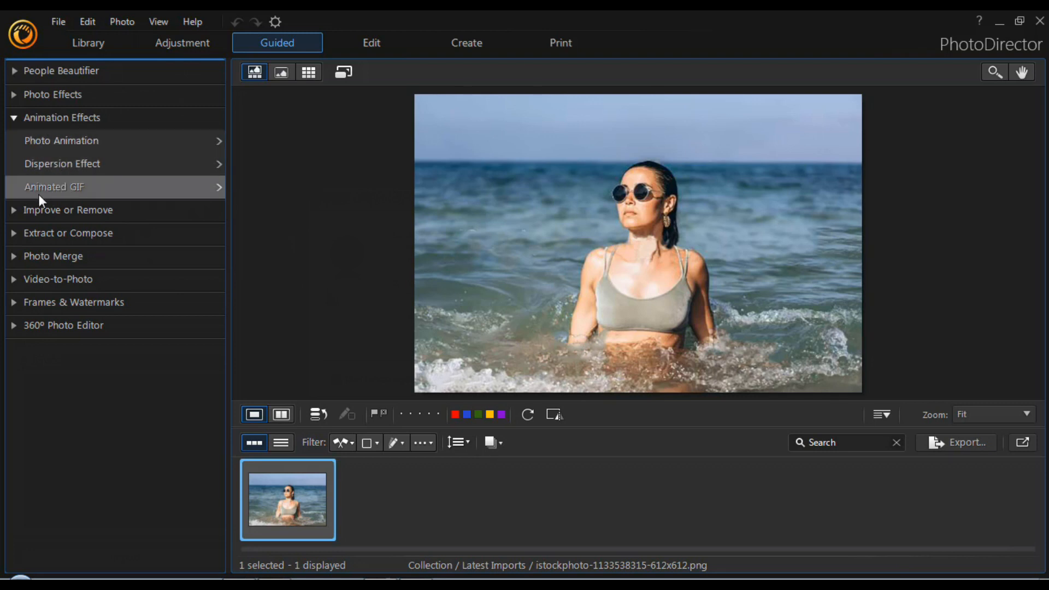
left_click(92, 142)
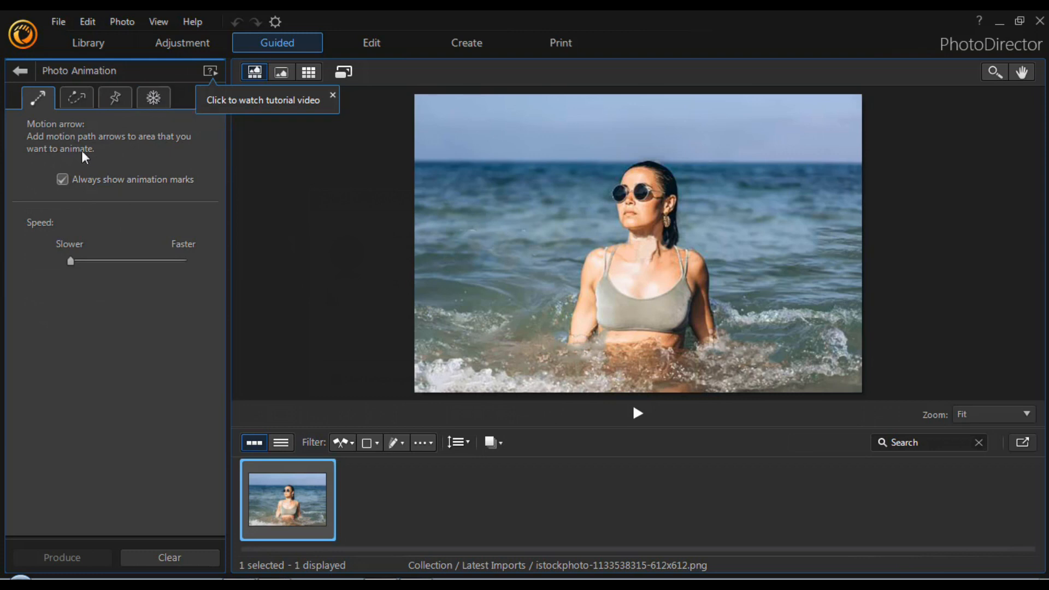
left_click(39, 104)
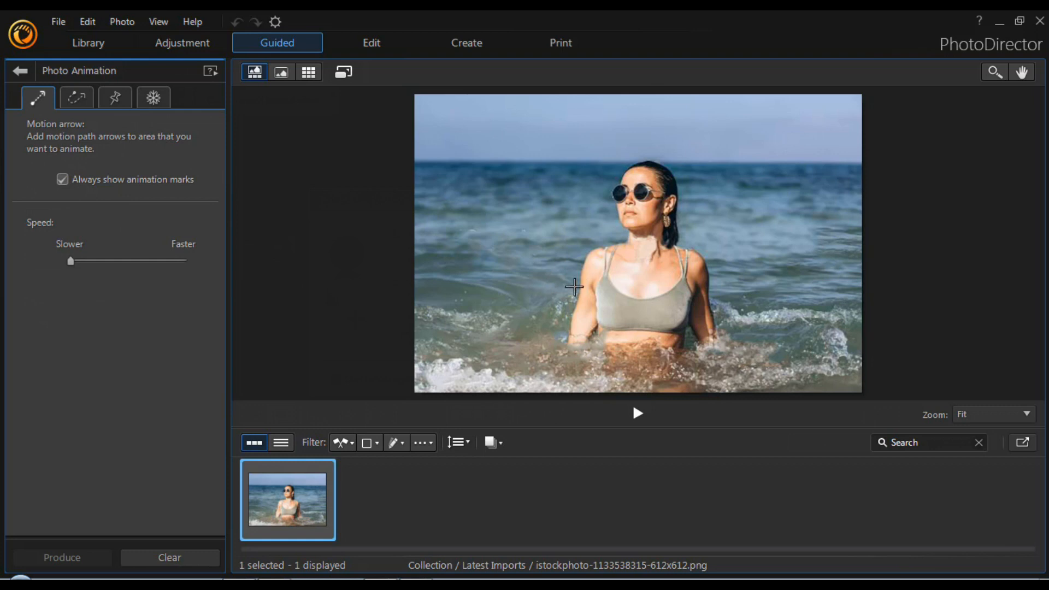
Draw motion arrows in the water fanning outward from the woman's left, front and right sides toward the photo's edges
left_click_drag(548, 293, 431, 300)
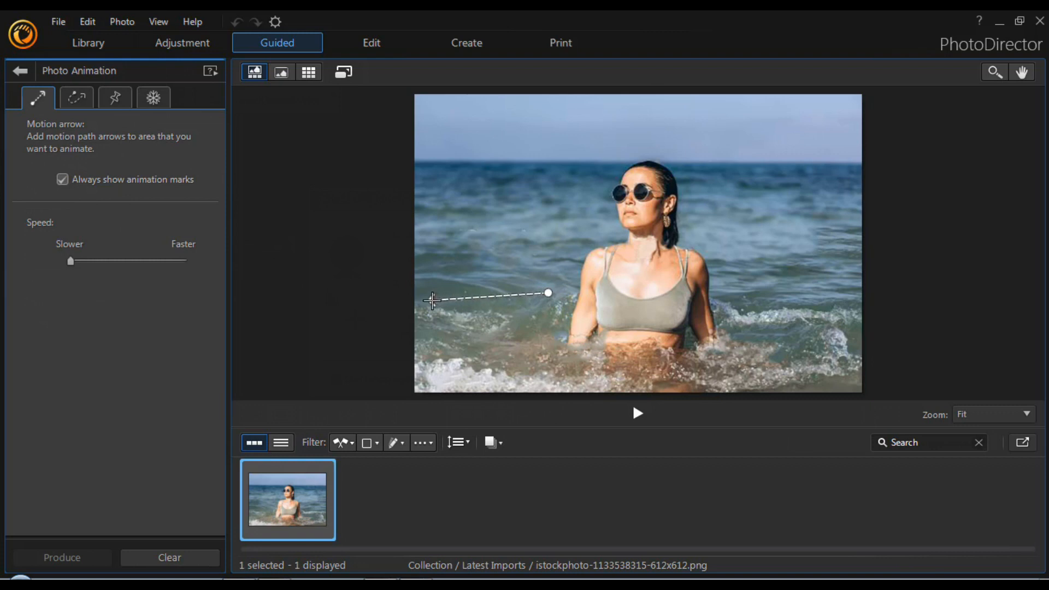
left_click_drag(545, 316, 438, 349)
left_click_drag(544, 339, 496, 378)
left_click_drag(567, 359, 551, 387)
mouse_move(597, 360)
left_mouse_down()
mouse_move(595, 386)
mouse_move(634, 388)
left_mouse_up()
mouse_move(652, 357)
left_mouse_down()
mouse_move(682, 385)
mouse_move(739, 386)
left_mouse_up()
left_click_drag(738, 358, 805, 382)
left_click_drag(785, 348, 862, 347)
left_click_drag(777, 313, 851, 320)
left_click_drag(782, 293, 854, 272)
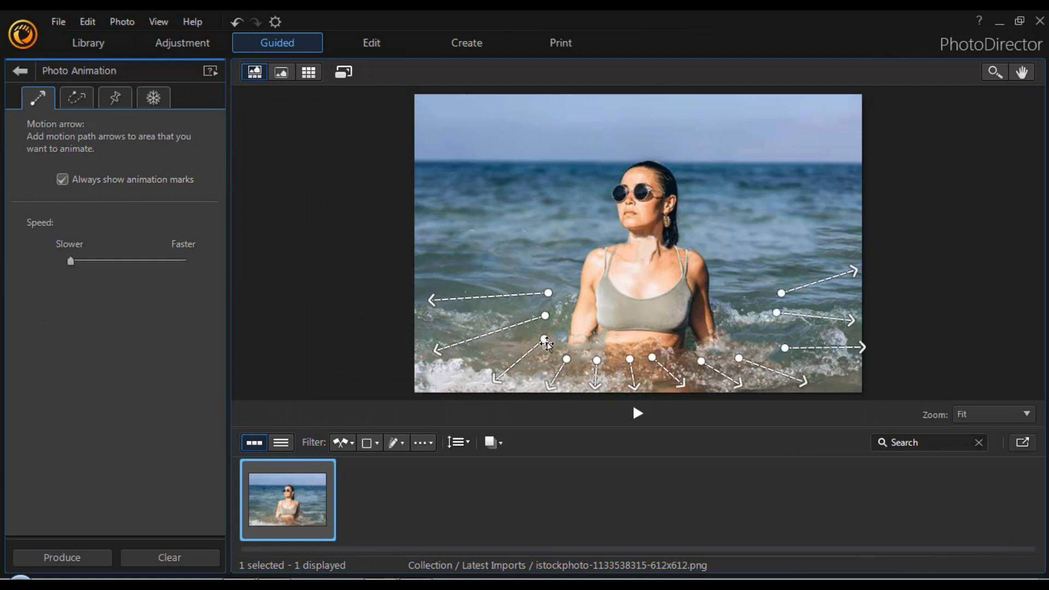
Reposition the motion arrows on the right of the woman closer to her body and adjust the start points in front of her
left_click(776, 349)
left_click_drag(776, 348, 747, 332)
left_click_drag(864, 348, 836, 357)
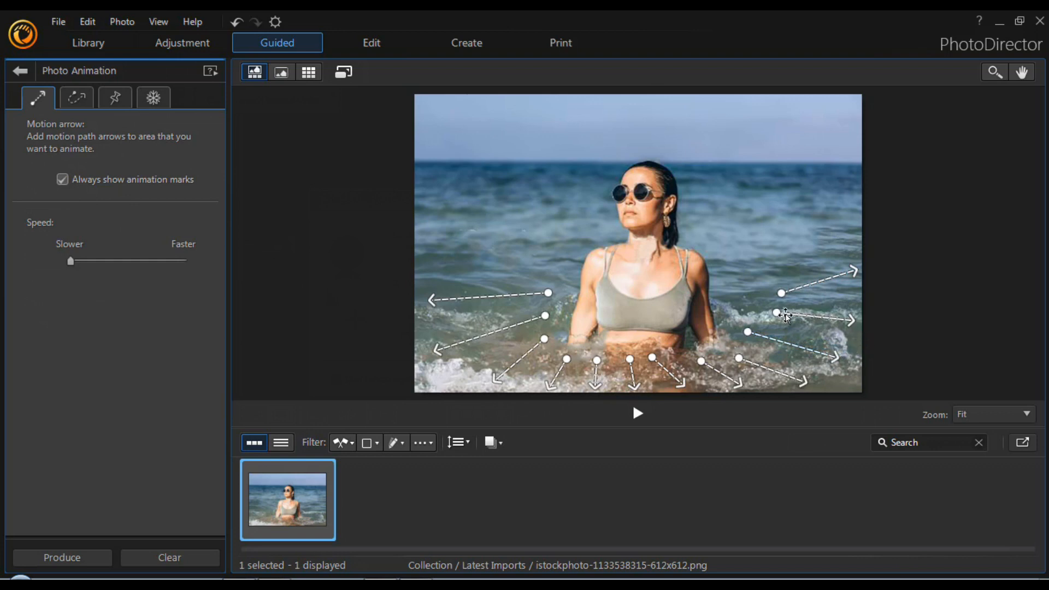
left_click_drag(781, 293, 756, 310)
left_click_drag(653, 358, 664, 358)
left_click_drag(670, 356, 671, 362)
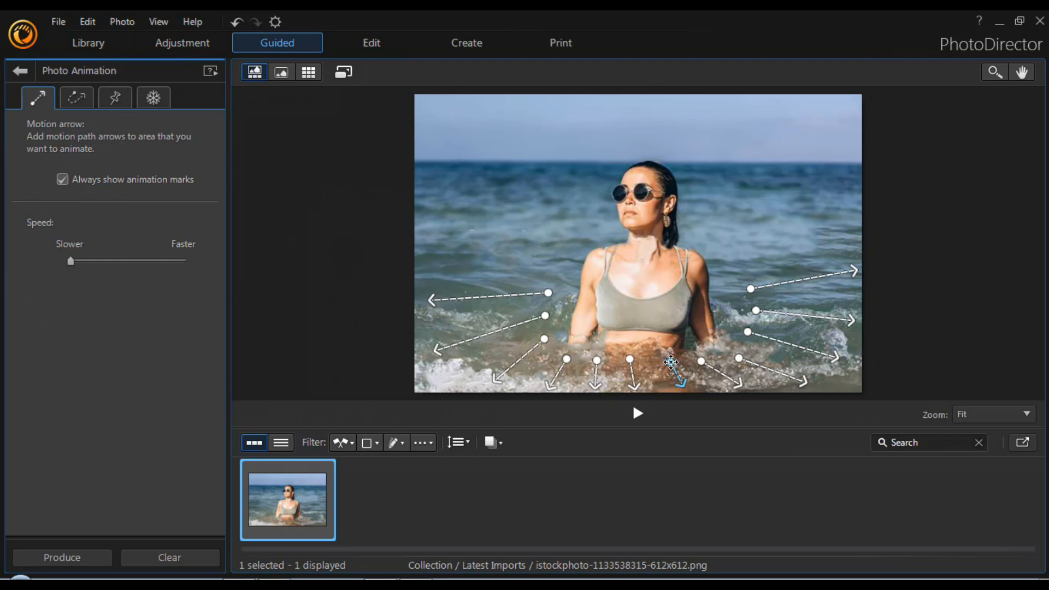
left_click(632, 361)
Play a preview of the motion, and level the uppermost arrow in the water on the photo's left side
left_click(637, 415)
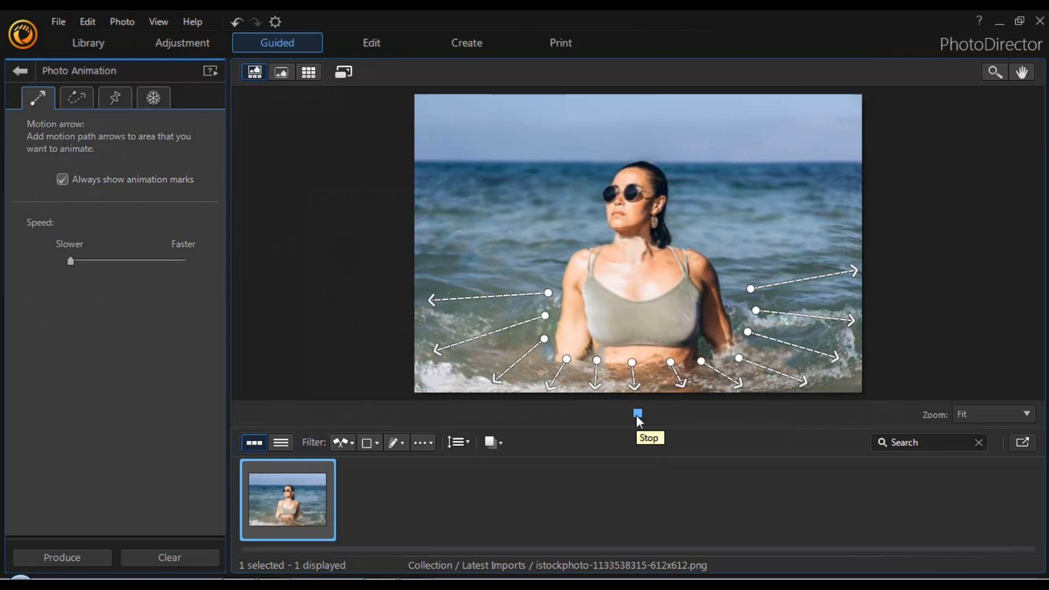
left_click(637, 414)
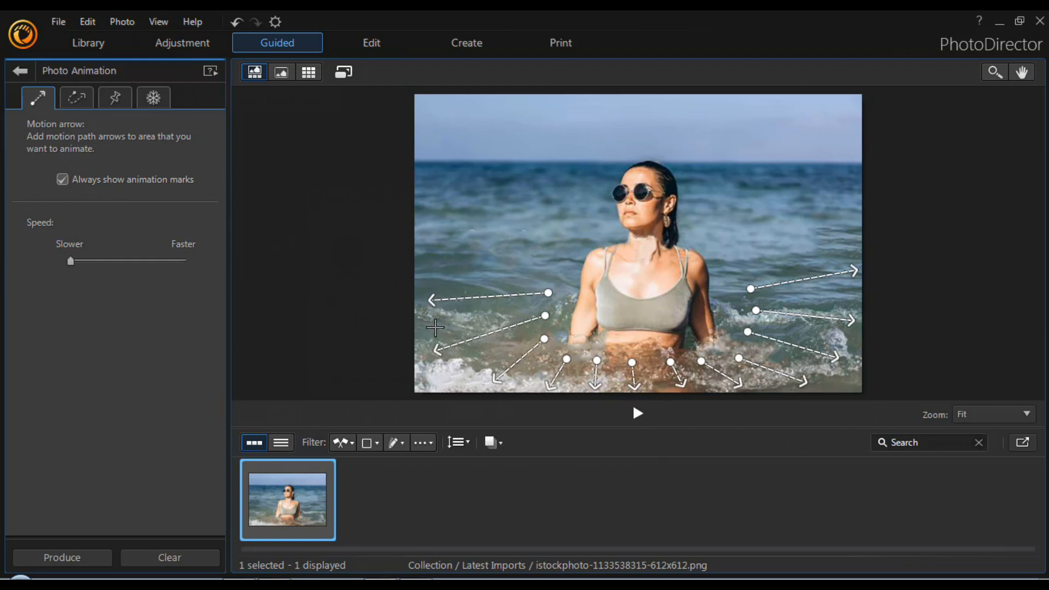
left_click_drag(430, 299, 428, 294)
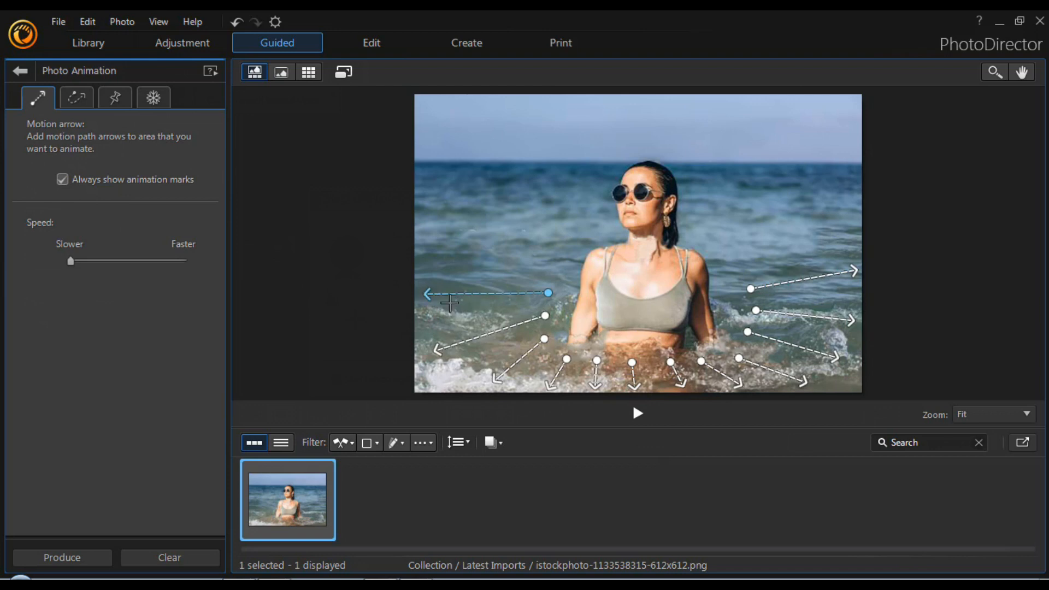
Place anchor points all around the woman's outline, from her arms and shoulders to her head and waist, to keep her still
left_click(116, 99)
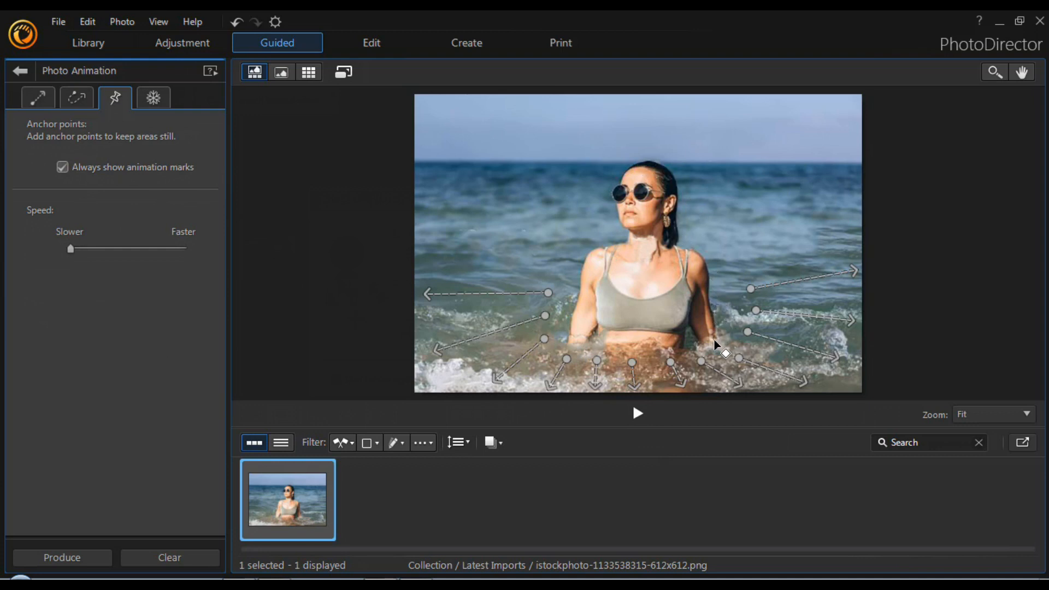
left_click(563, 338)
left_click(563, 318)
left_click(567, 297)
left_click(575, 277)
left_click(576, 256)
left_click(580, 247)
left_click(589, 243)
left_click(605, 237)
left_click(617, 233)
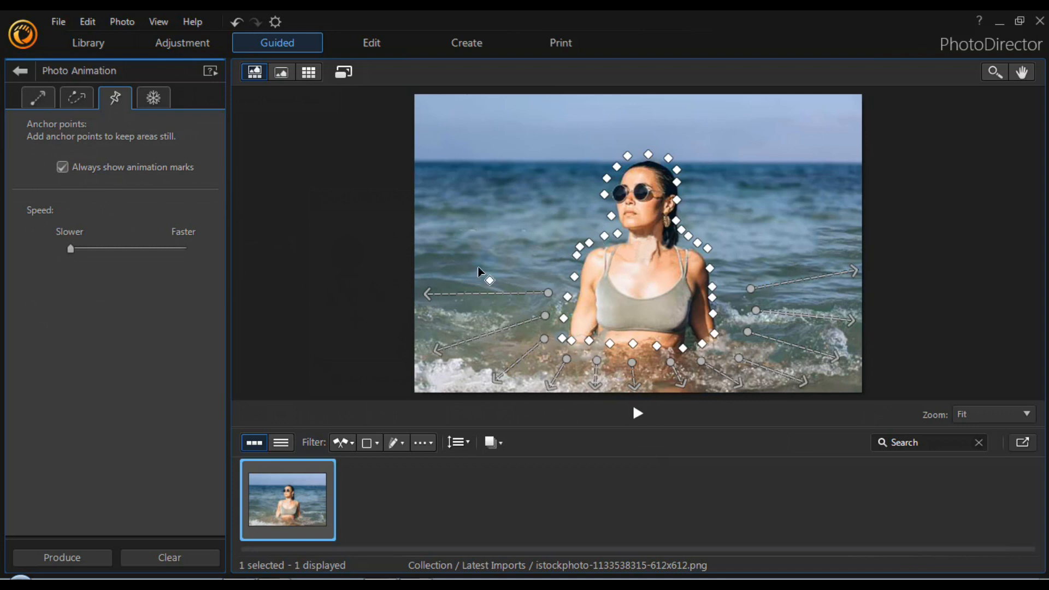
Hide the animation marks and play a preview of the animated photo
left_click(62, 168)
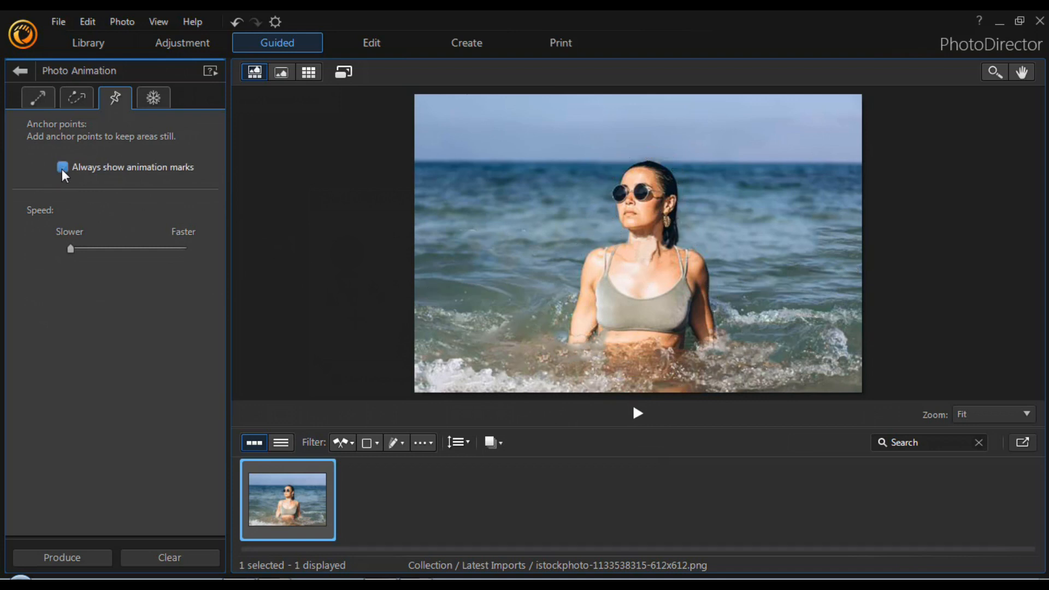
left_click(62, 168)
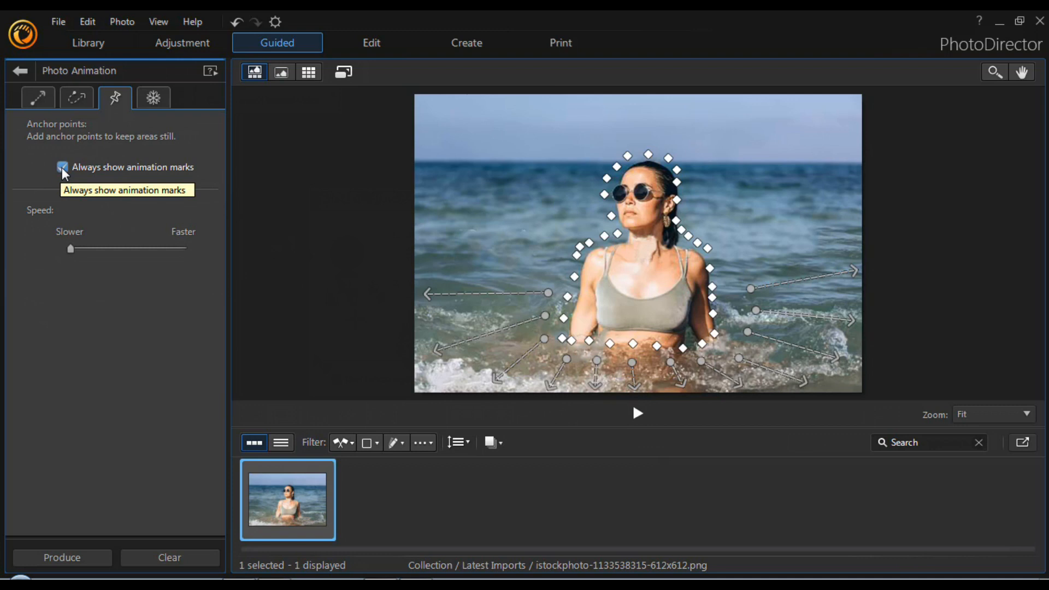
left_click(62, 168)
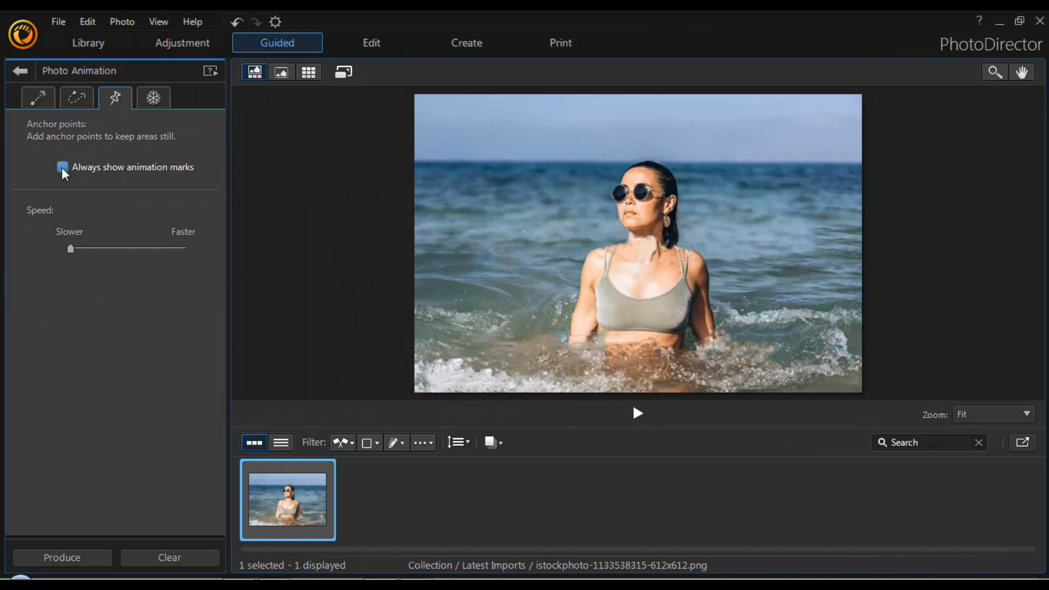
left_click(637, 414)
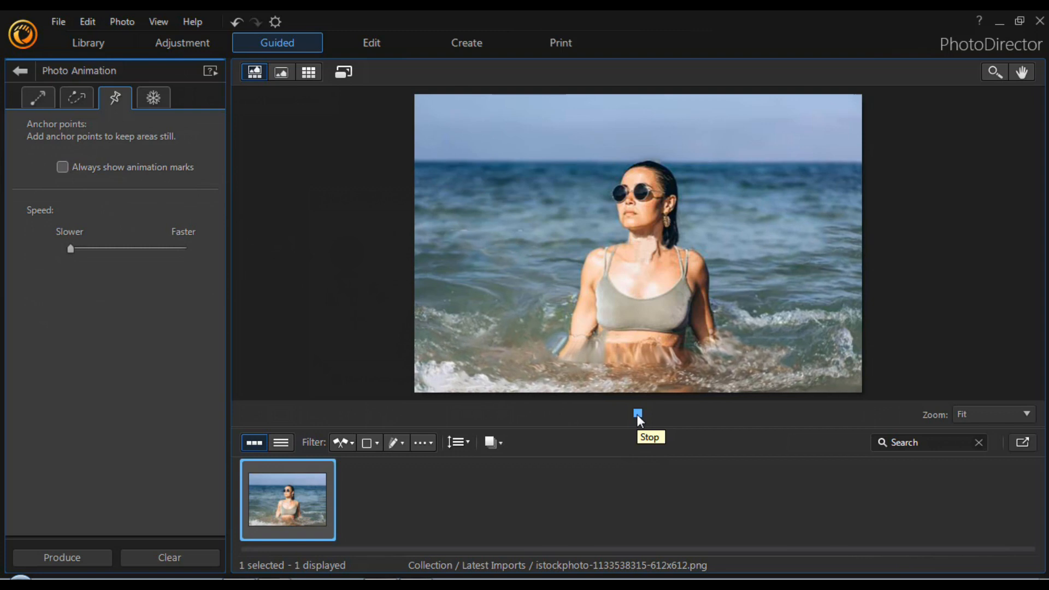
left_click(638, 414)
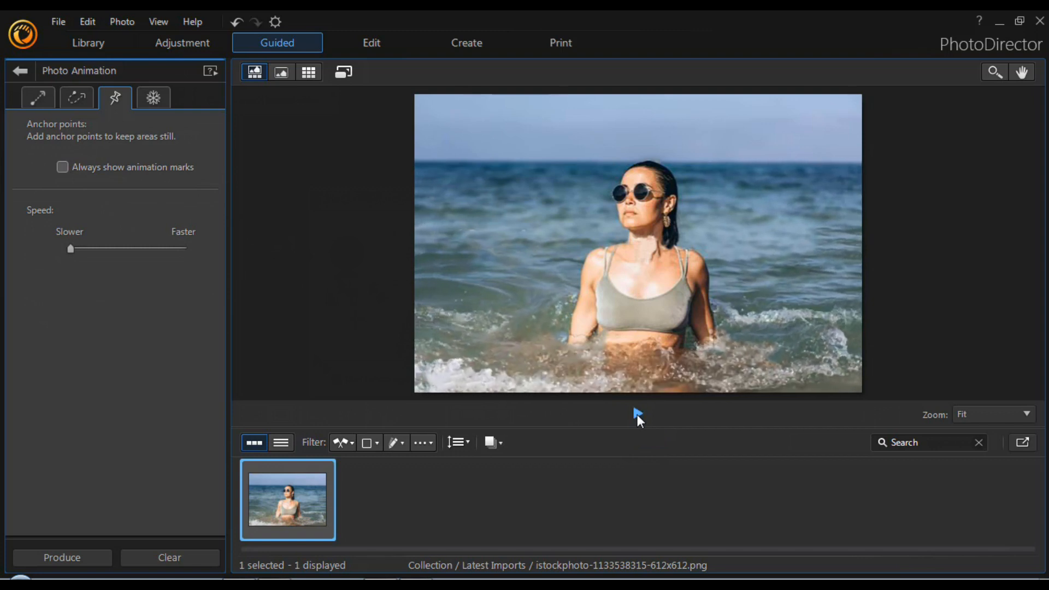
Start producing the animation as an MPEG-4 video with 16:9 aspect ratio, 1920x1080 profile and 10 s duration
left_click(64, 560)
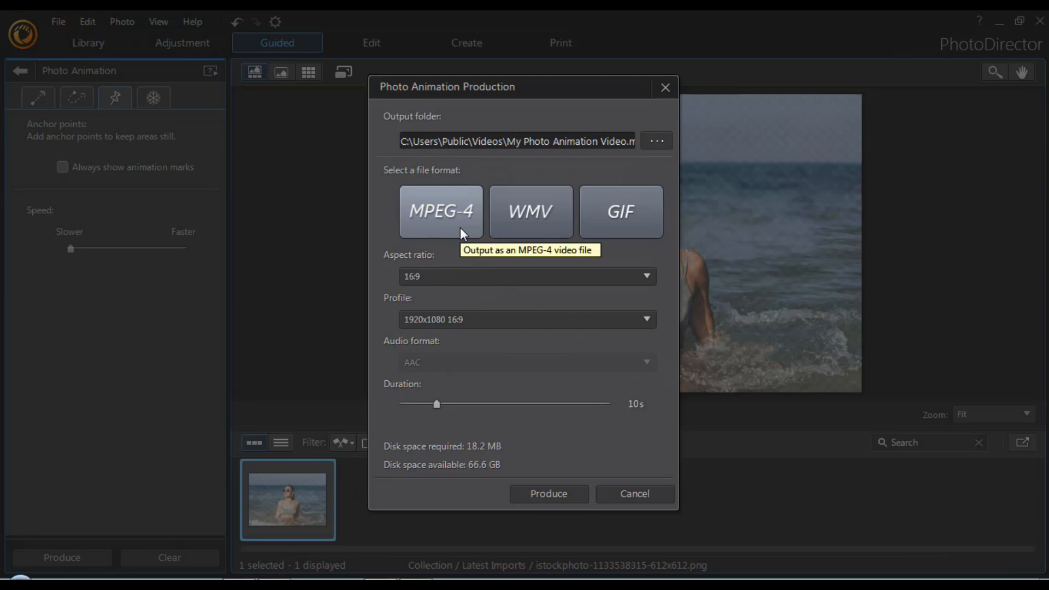
left_click(434, 229)
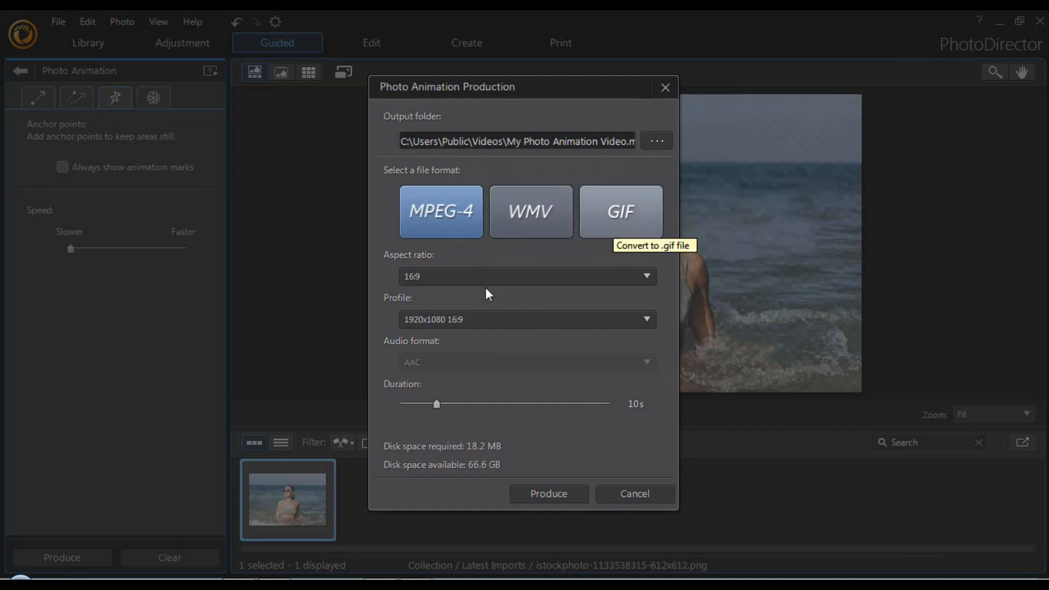
left_click(468, 273)
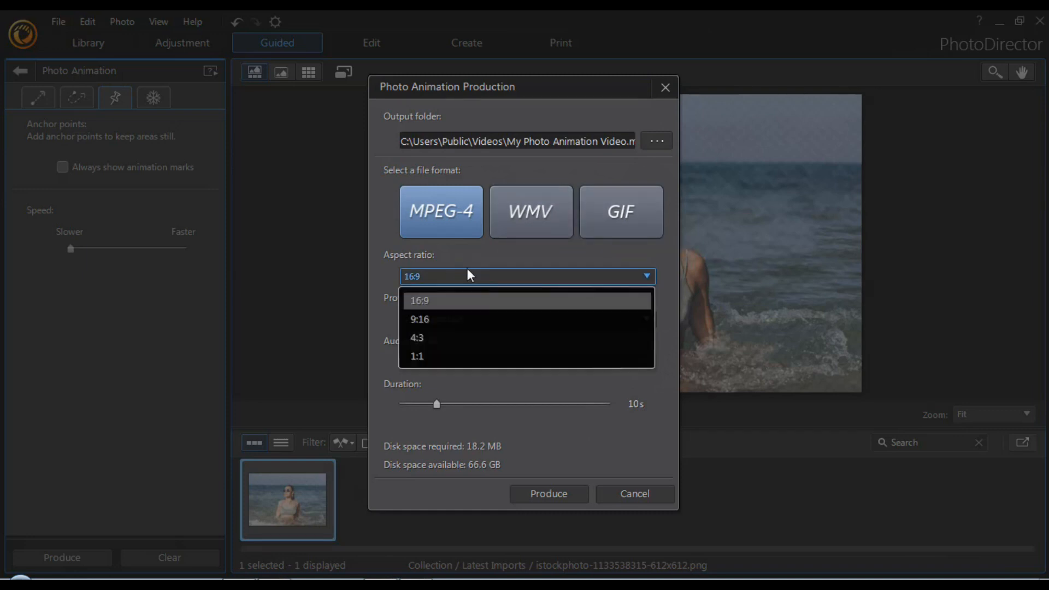
left_click(671, 326)
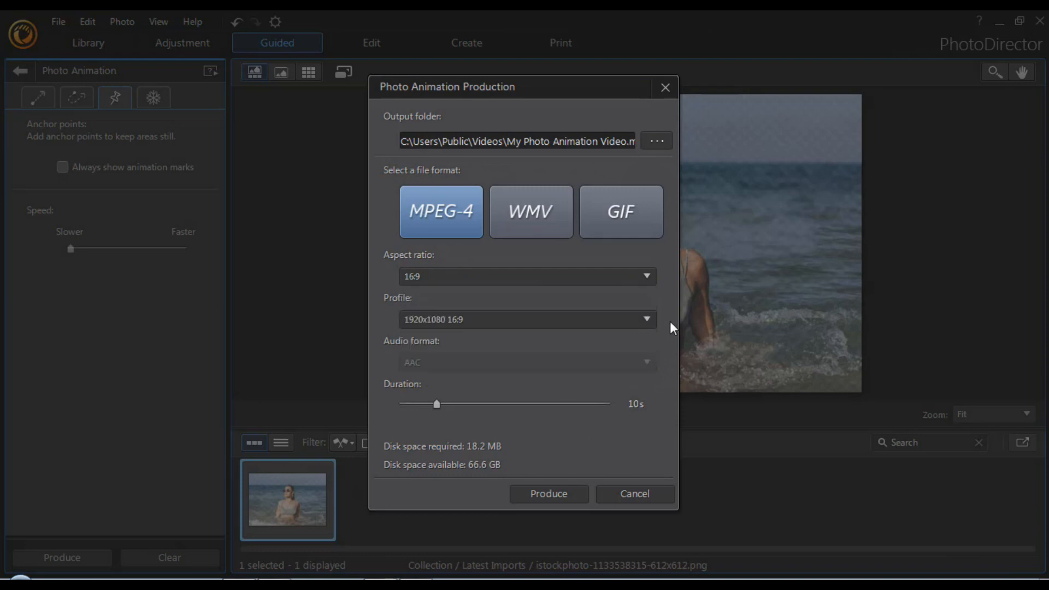
left_click(428, 321)
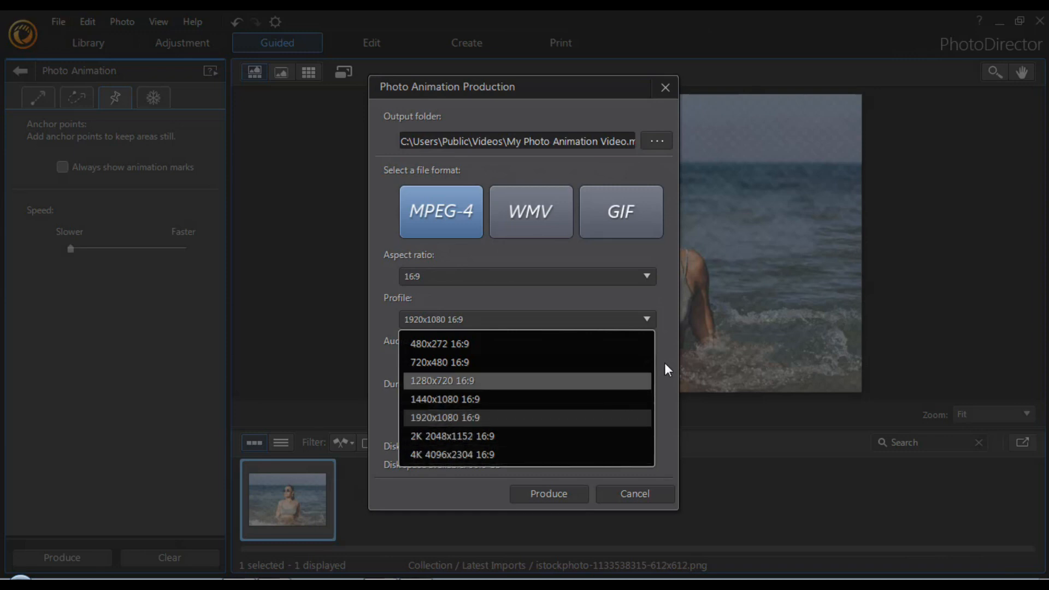
left_click(421, 418)
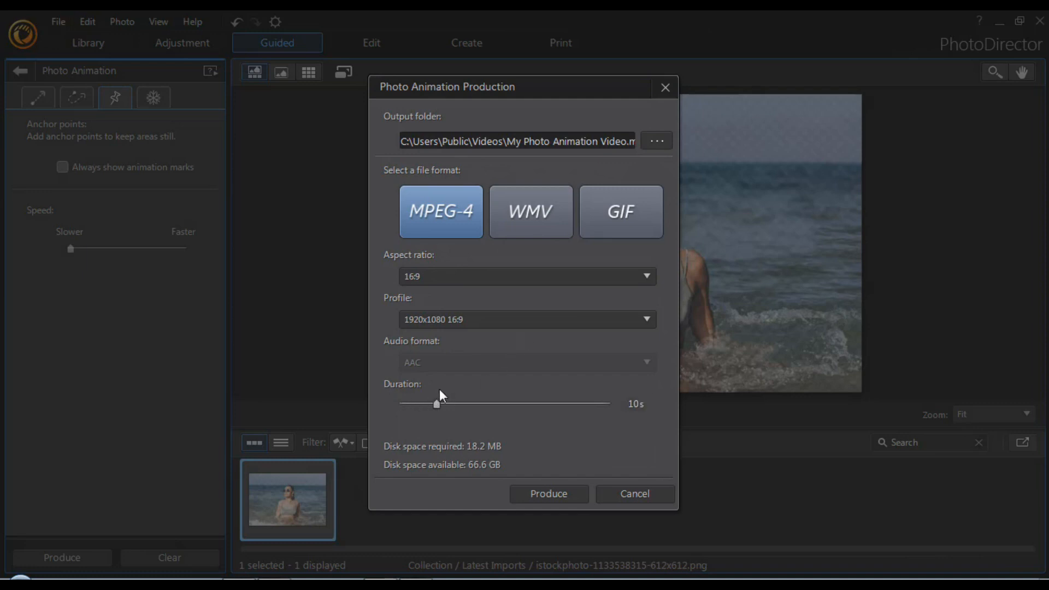
mouse_move(436, 405)
left_mouse_down()
mouse_move(411, 404)
mouse_move(454, 401)
mouse_move(437, 405)
left_mouse_up()
Set the output to My Photo Animation Video.mp4 in the desktop's New folder, replacing the existing file, and produce the video
left_click(654, 140)
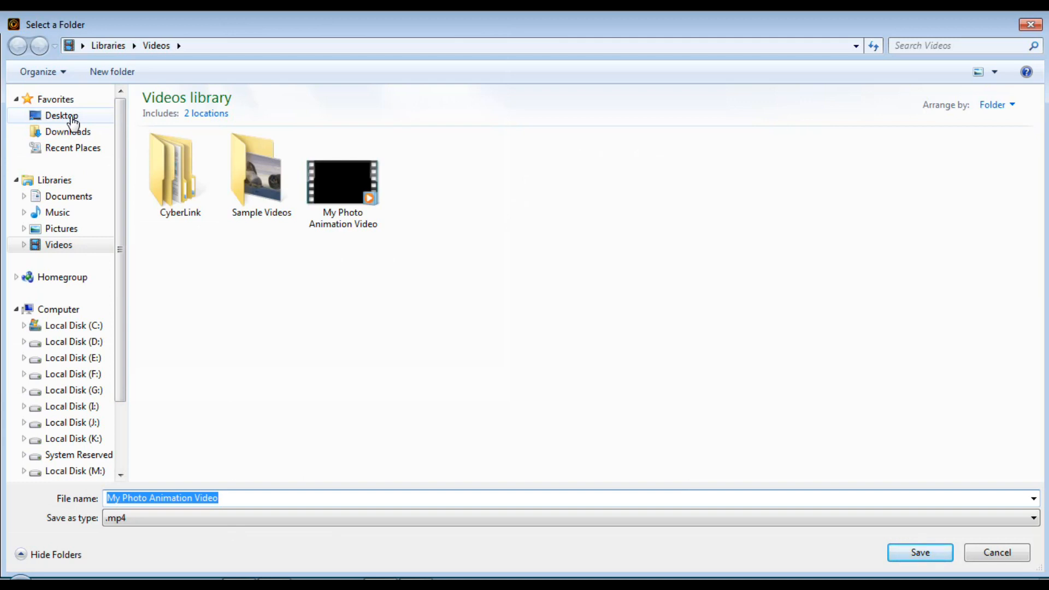
left_click(73, 117)
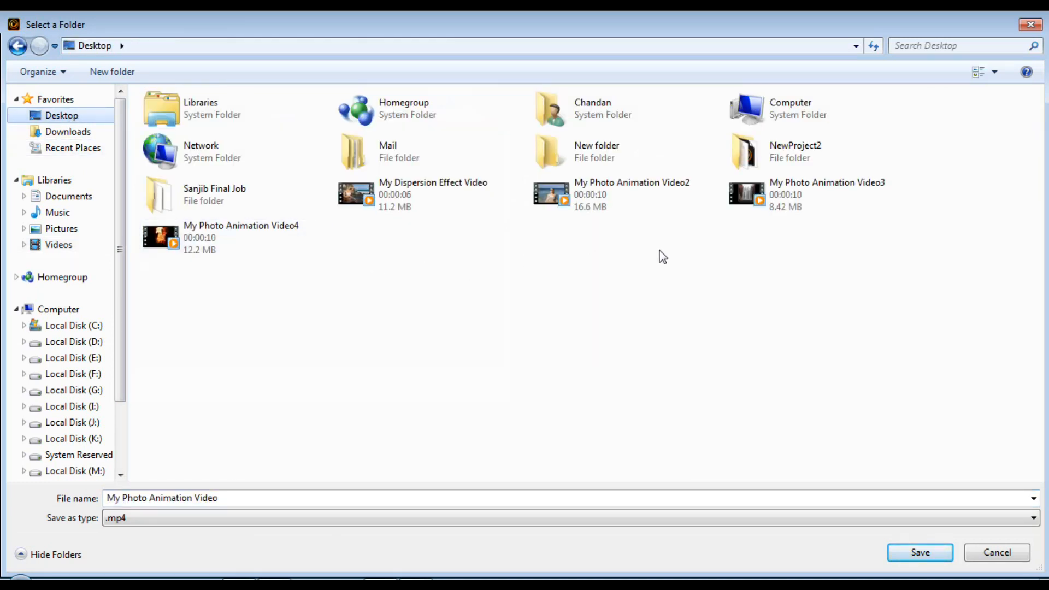
double_click(608, 154)
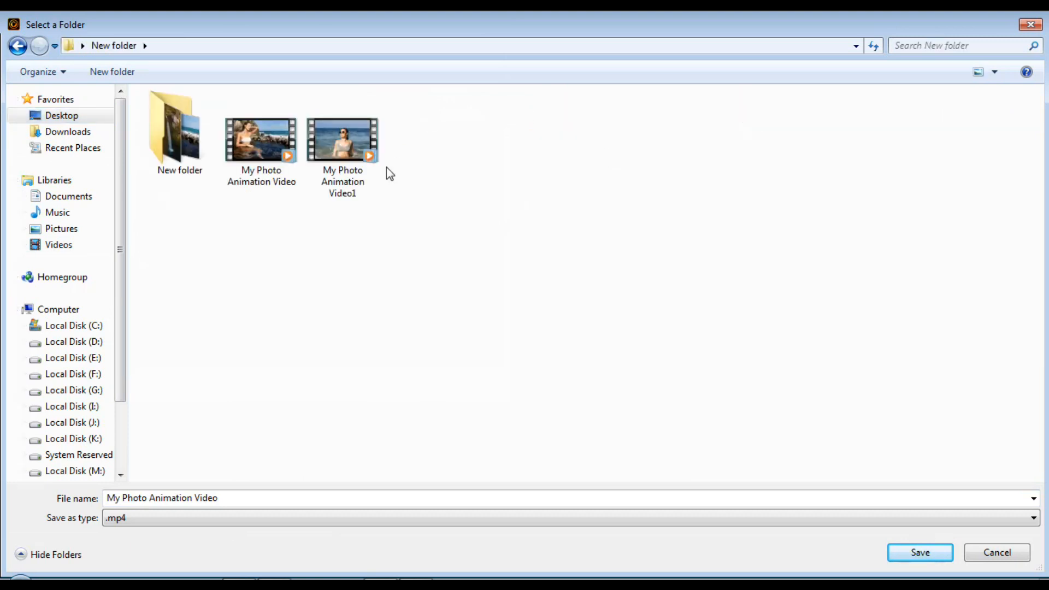
left_click(913, 555)
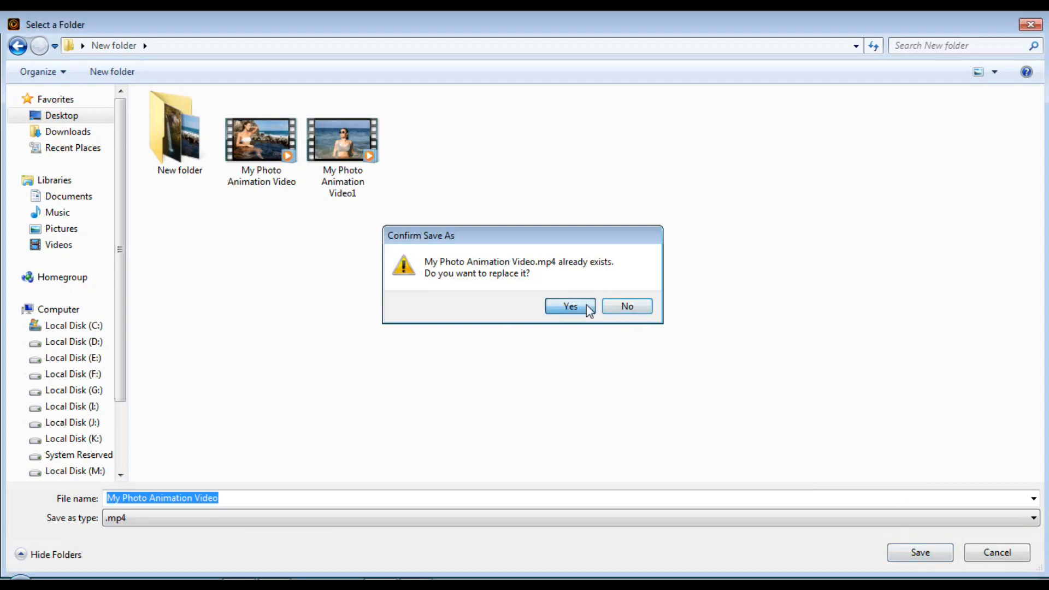
left_click(586, 305)
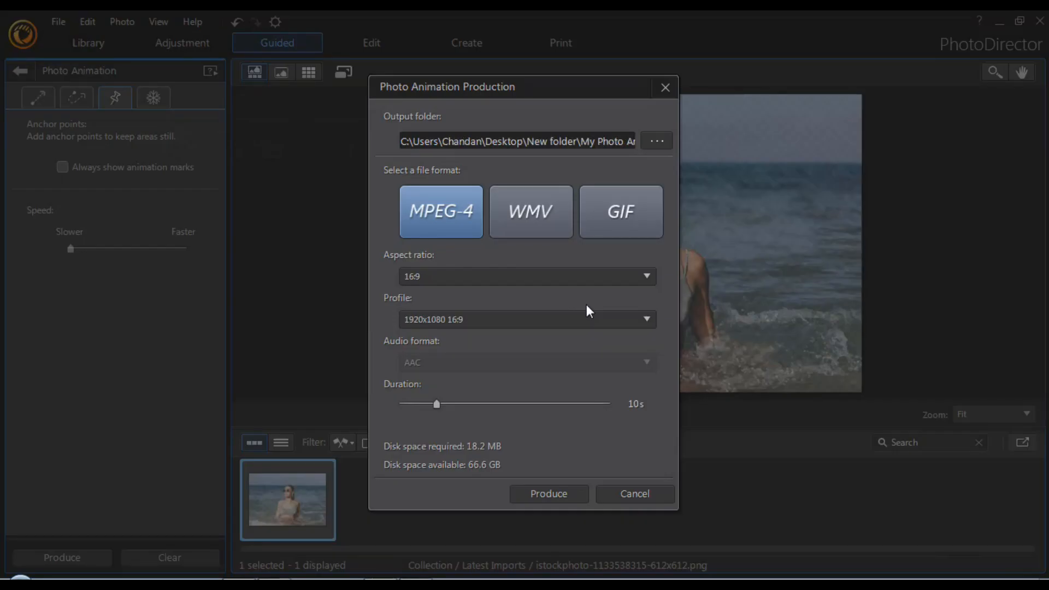
left_click(550, 493)
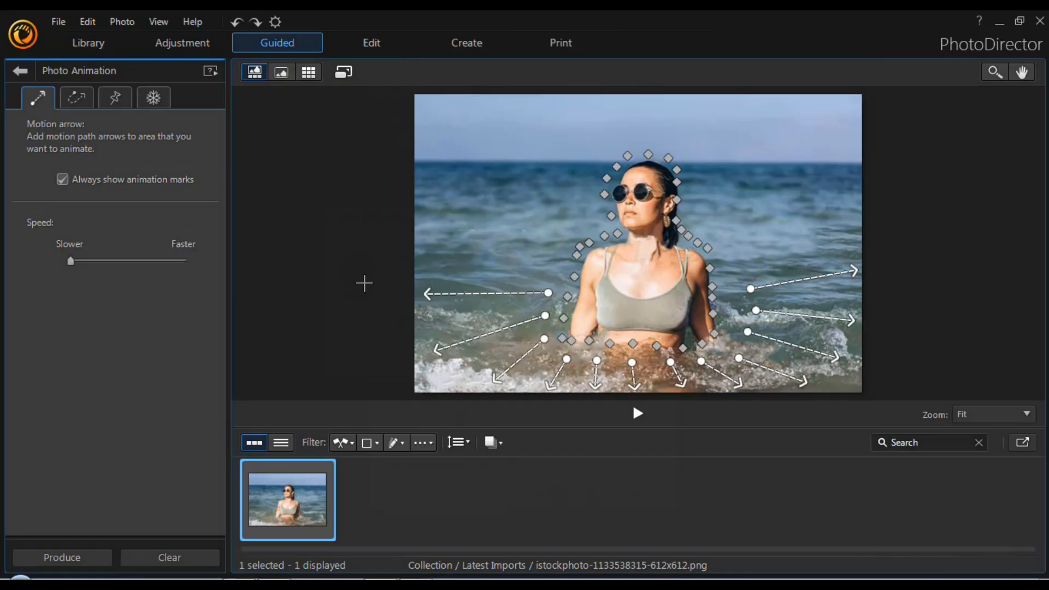
Leave the beach photo's animation and import the waterfall photo 123456 into the library
left_click(59, 23)
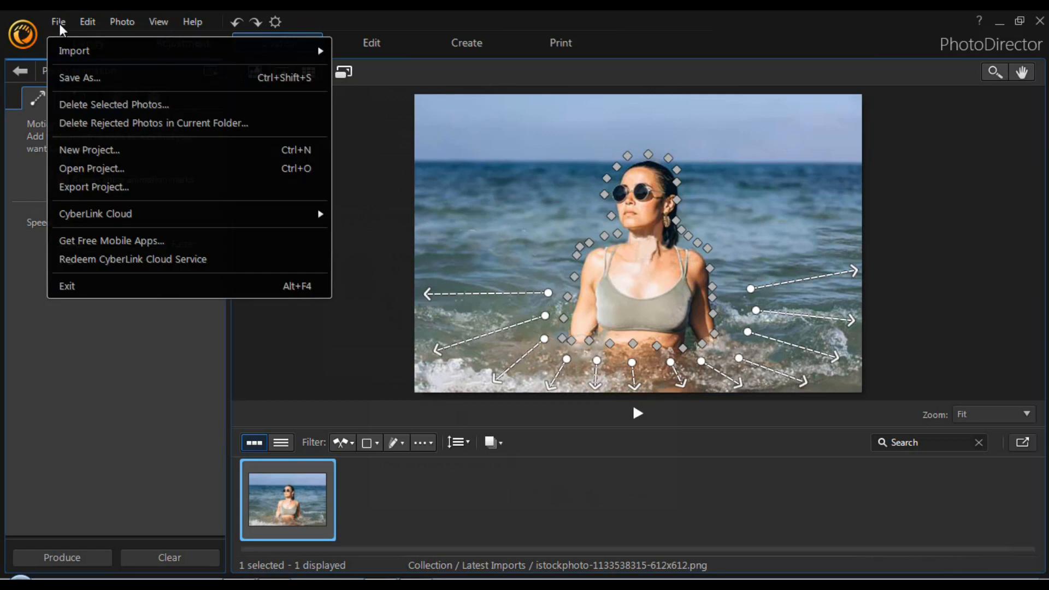
mouse_move(70, 47)
left_click(356, 55)
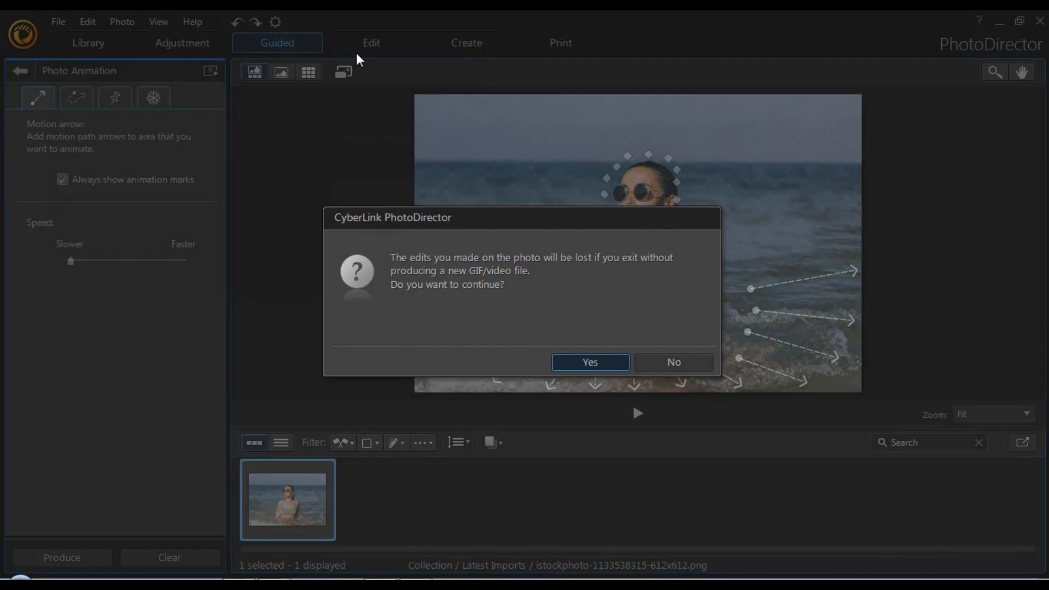
left_click(589, 361)
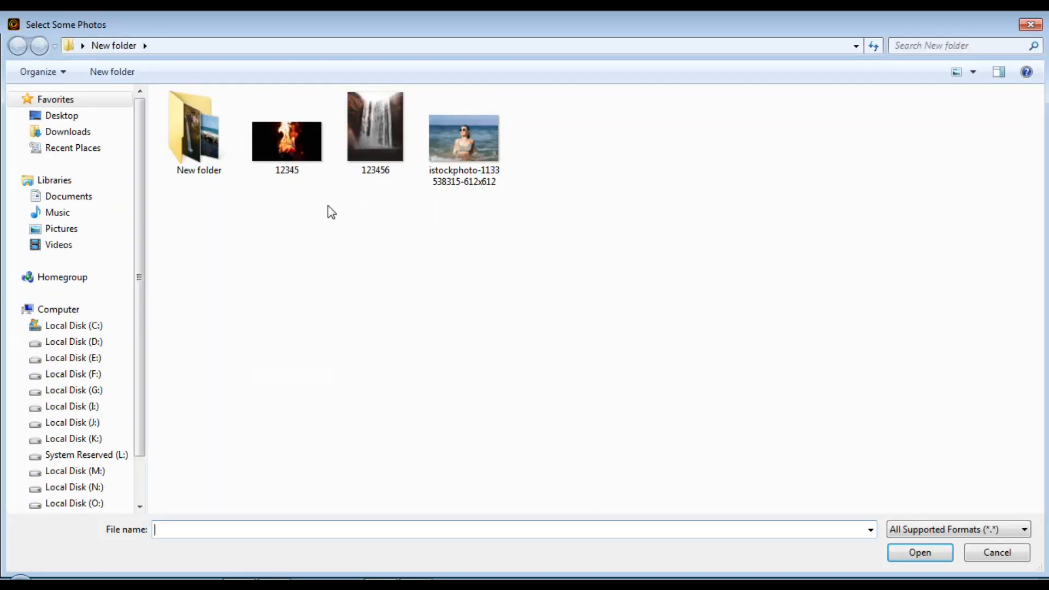
left_click(376, 131)
left_click(920, 553)
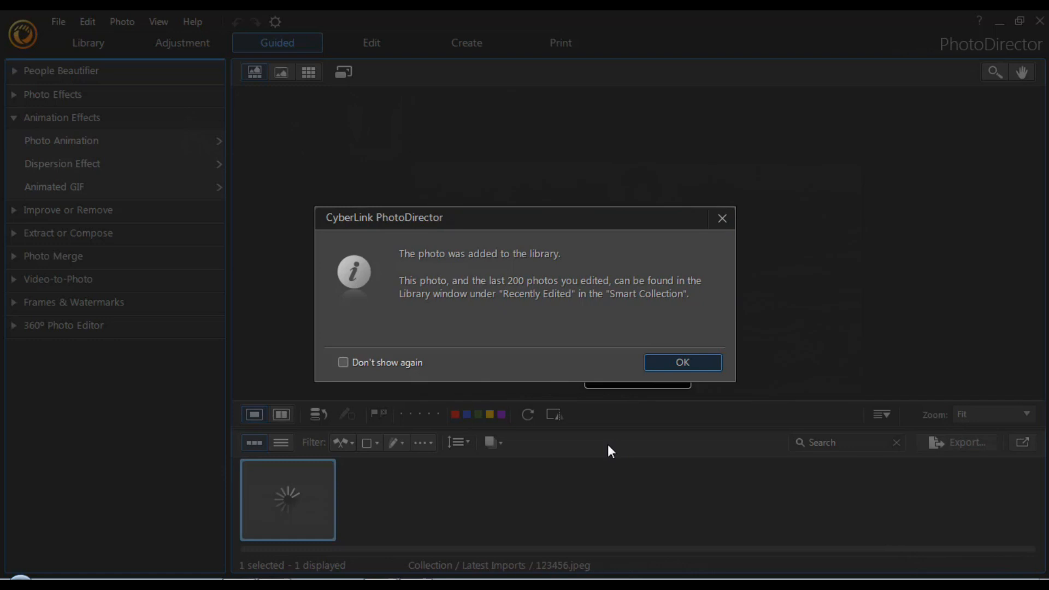
left_click(672, 365)
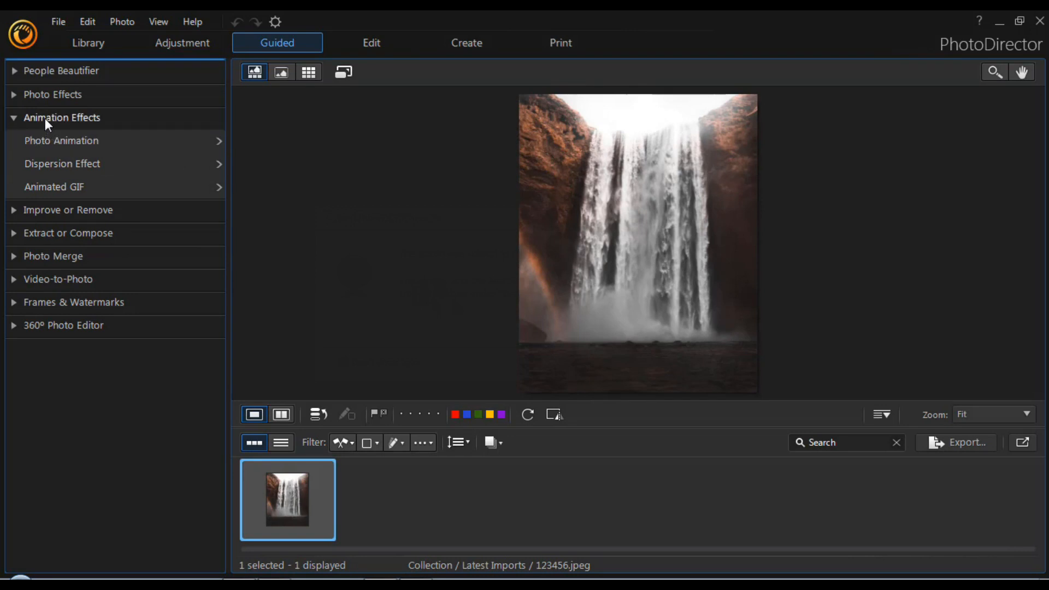
Open Photo Animation for the waterfall photo and draw curve motion arrows down the falling water, from just below the crest to the base
left_click(45, 139)
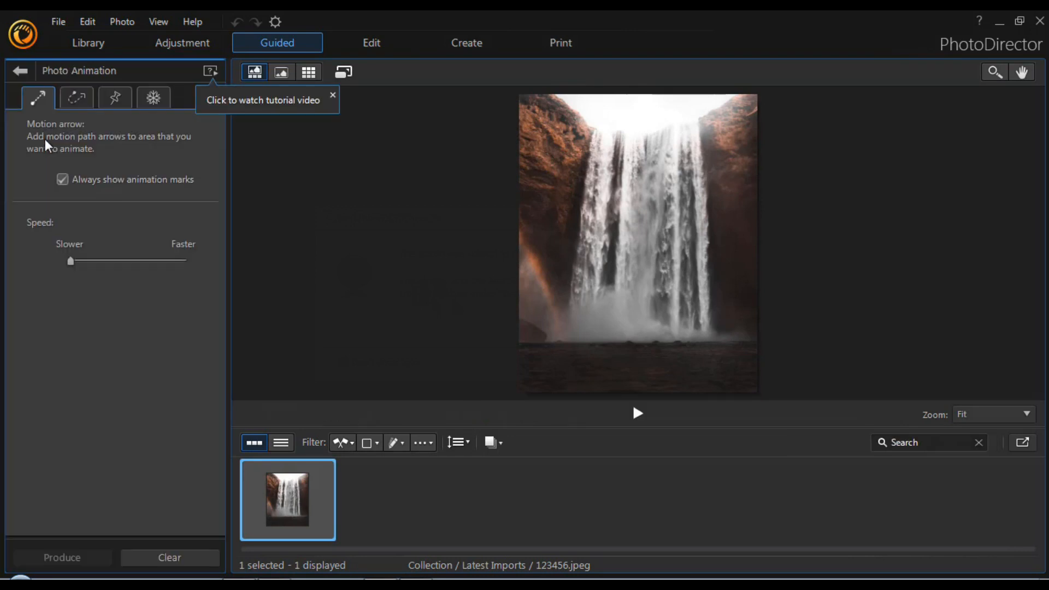
left_click(78, 102)
left_click_drag(599, 128, 574, 338)
key("ctrl+z")
left_click_drag(594, 155, 574, 339)
mouse_move(606, 158)
left_mouse_down()
mouse_move(595, 338)
mouse_move(620, 337)
left_mouse_up()
left_click_drag(645, 159, 646, 338)
mouse_move(664, 159)
left_mouse_down()
mouse_move(668, 337)
mouse_move(690, 338)
left_mouse_up()
left_click_drag(698, 161, 707, 339)
Place a row of anchor points along the waterfall's upper edge to hold the crest still
left_click(115, 98)
left_click(592, 120)
left_click(597, 122)
left_click(608, 124)
left_click(614, 124)
left_click(623, 125)
left_click(631, 124)
left_click(692, 118)
left_click(700, 116)
Brush a freeze mask with size 10.2 over the cliffs on both sides and the dark area below the waterfall
left_click(154, 99)
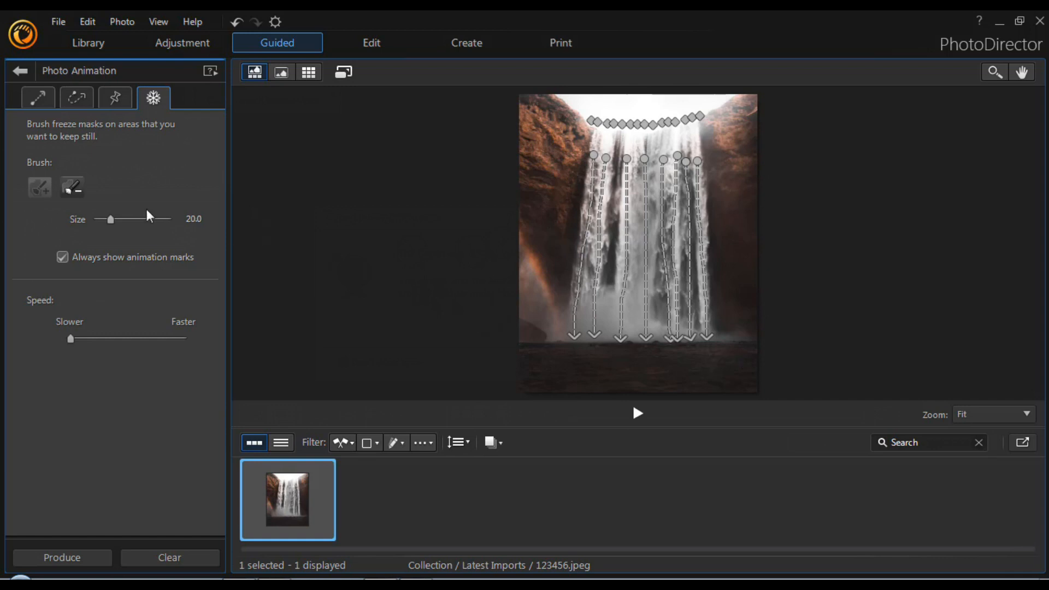
left_click_drag(111, 219, 103, 220)
mouse_move(519, 98)
left_mouse_down()
mouse_move(557, 331)
mouse_move(577, 154)
mouse_move(525, 160)
mouse_move(551, 340)
mouse_move(532, 312)
mouse_move(532, 264)
mouse_move(522, 349)
mouse_move(711, 354)
mouse_move(603, 347)
mouse_move(646, 386)
mouse_move(721, 378)
mouse_move(744, 116)
mouse_move(743, 325)
mouse_move(729, 282)
mouse_move(738, 329)
left_mouse_up()
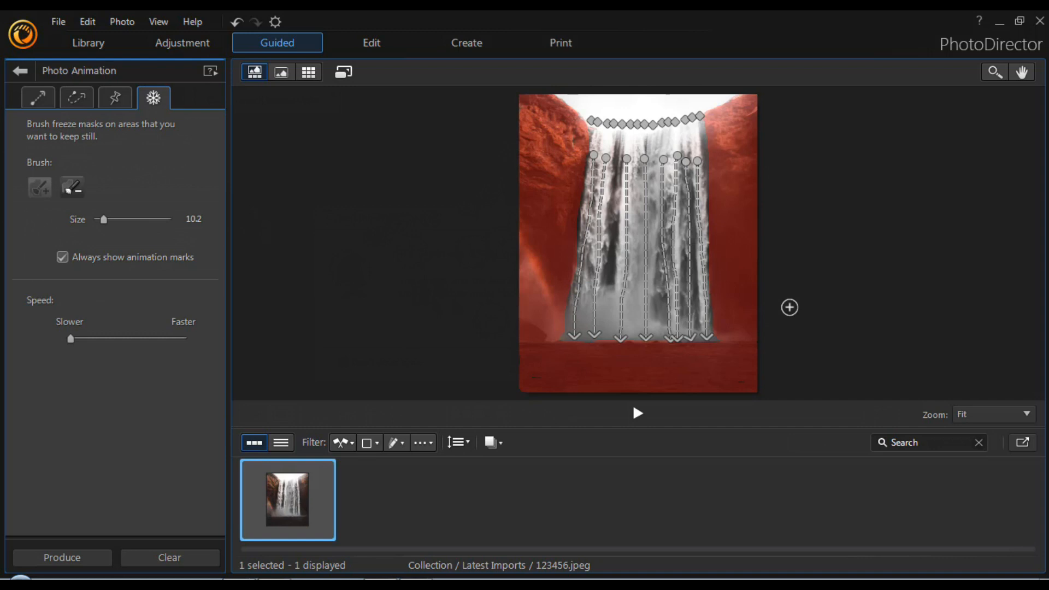
Hide the animation marks, zoom the waterfall photo to 100 % and play a preview of its motion
left_click(37, 98)
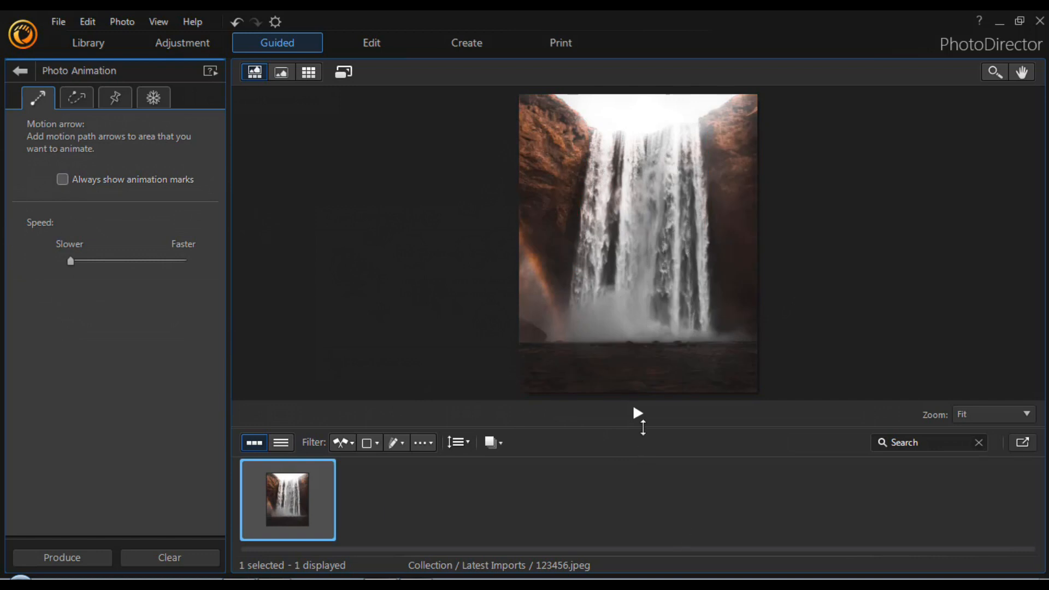
left_click(1027, 416)
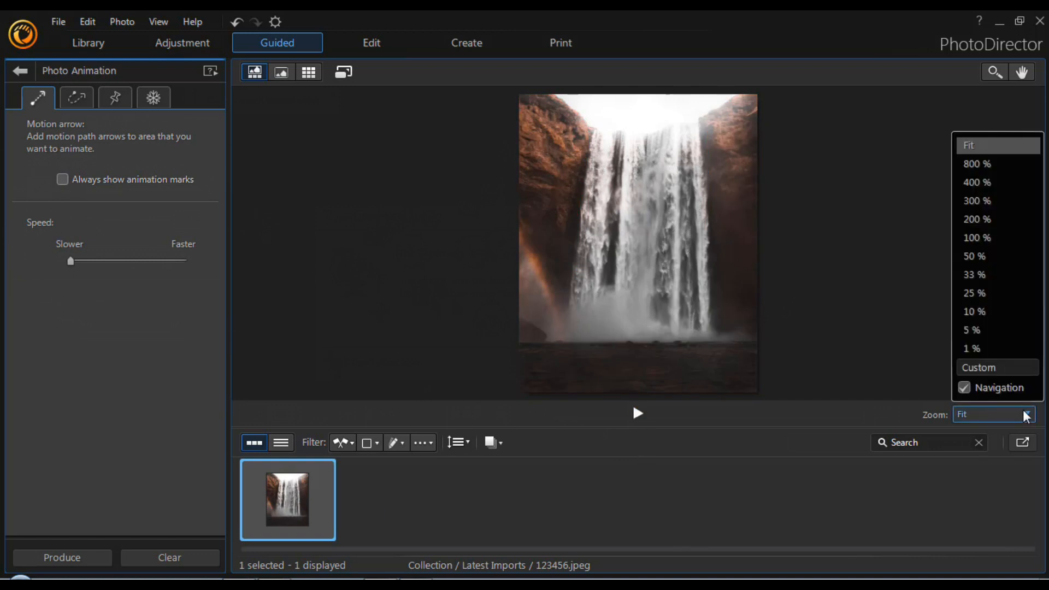
left_click(986, 256)
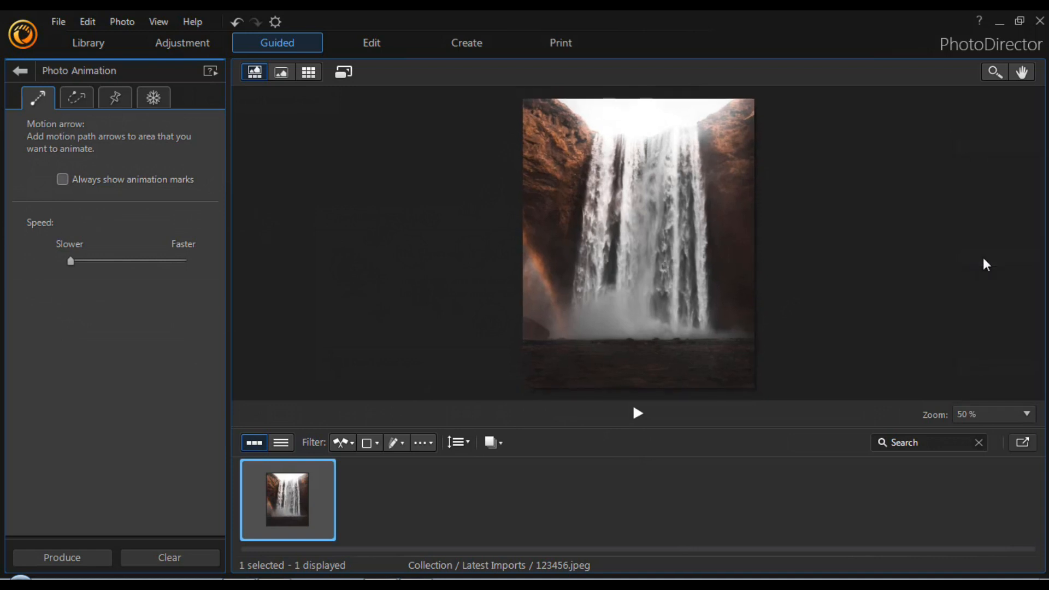
left_click(1014, 418)
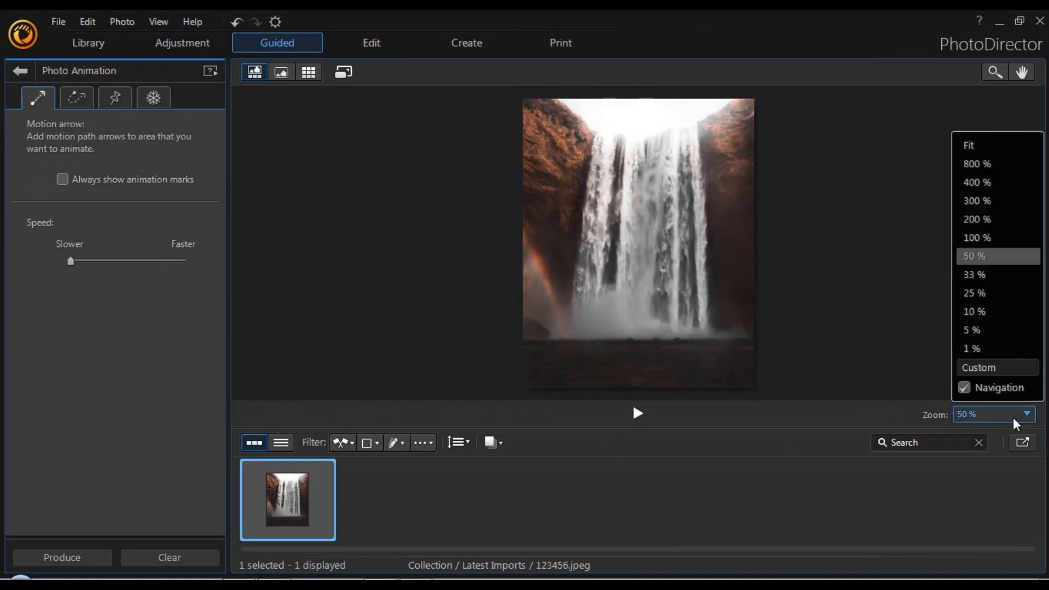
left_click(992, 238)
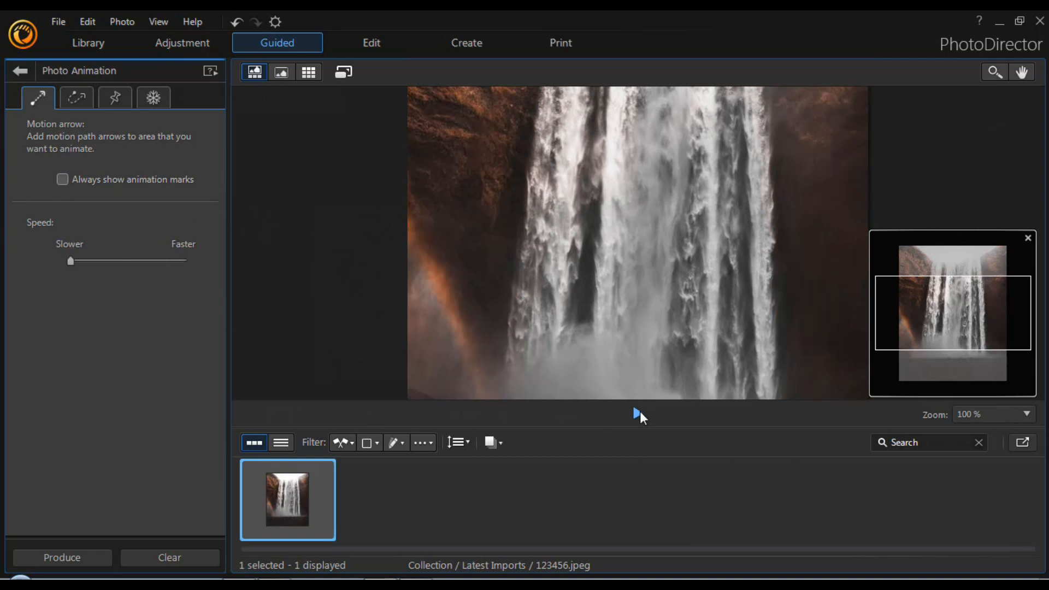
left_click(637, 413)
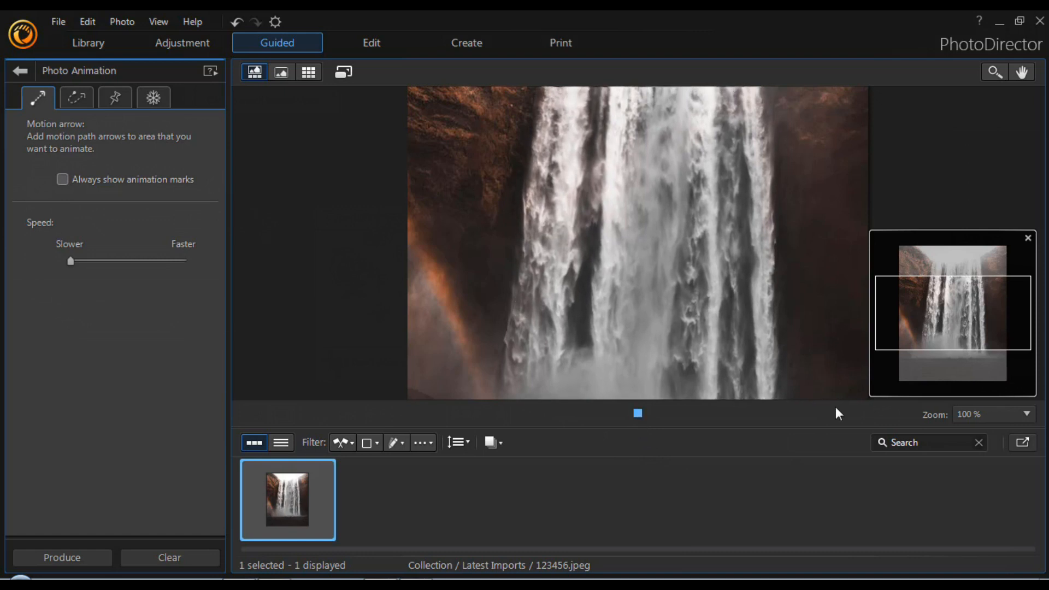
left_click(639, 414)
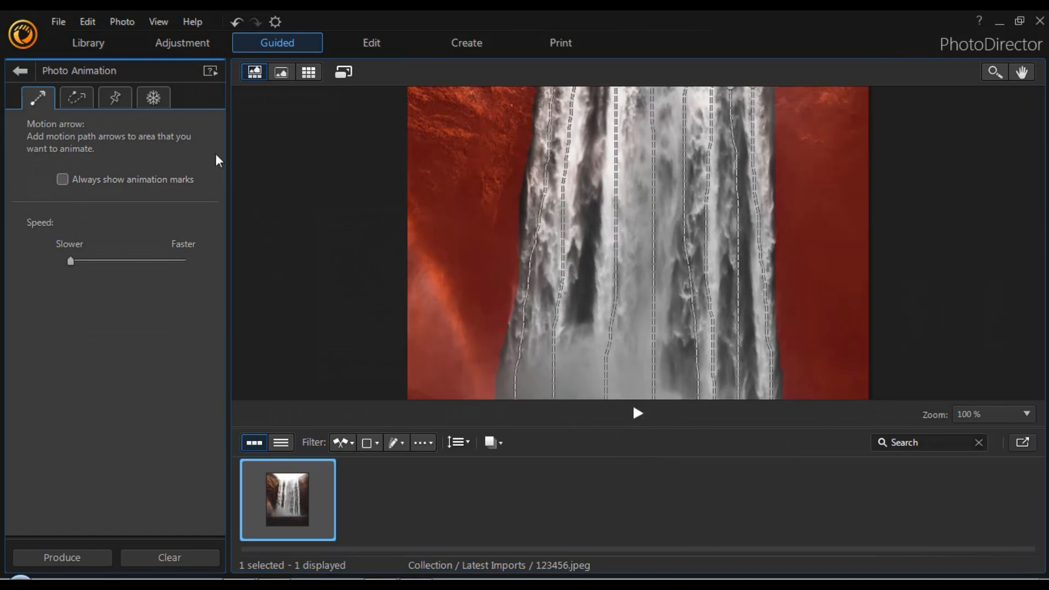
Leave the waterfall animation and import the photo 12345 of flames above cupped hands
left_click(58, 21)
left_click(356, 54)
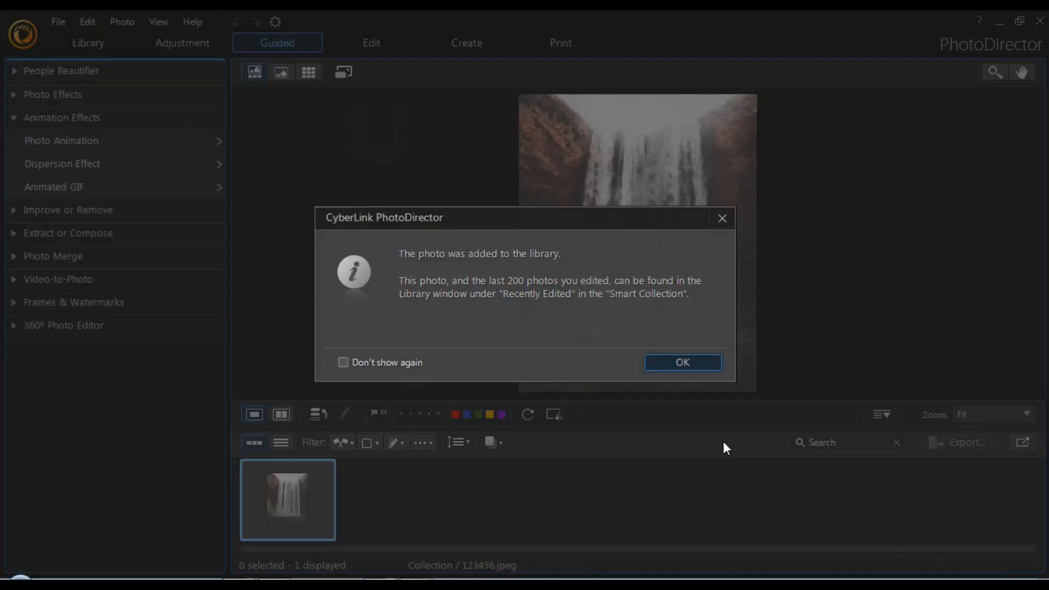
left_click(681, 360)
Open Photo Animation for the fire photo and draw curve motion arrows upward along the main flame and the small flame beside it
left_click(56, 144)
left_click(77, 102)
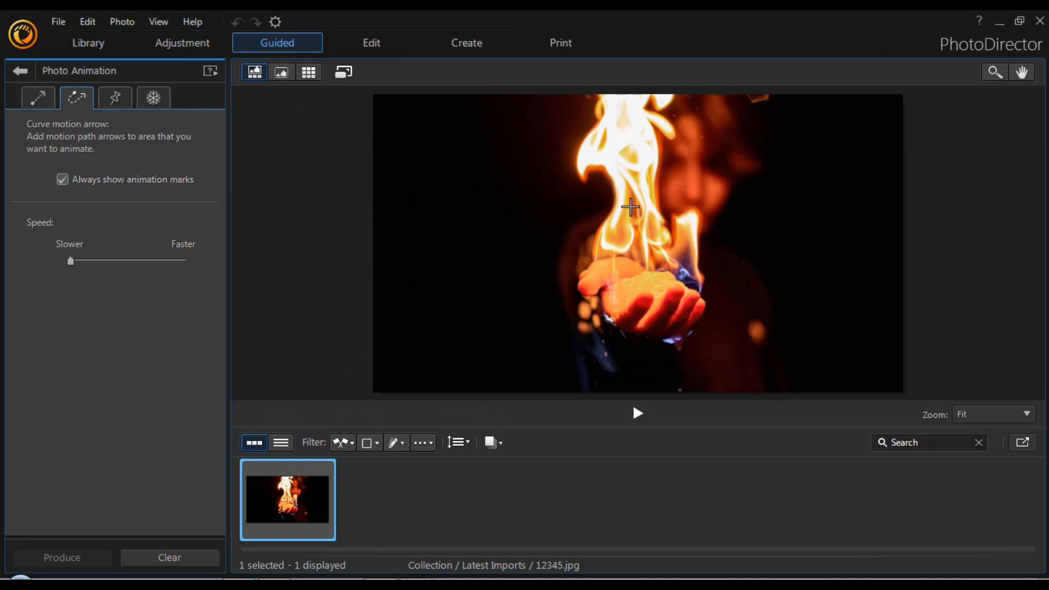
left_click_drag(605, 240, 583, 167)
left_click_drag(646, 255, 616, 99)
left_click_drag(656, 239, 632, 102)
mouse_move(648, 115)
left_mouse_down()
mouse_move(671, 134)
mouse_move(607, 121)
left_mouse_up()
left_click_drag(676, 256, 684, 221)
left_click_drag(699, 273, 693, 221)
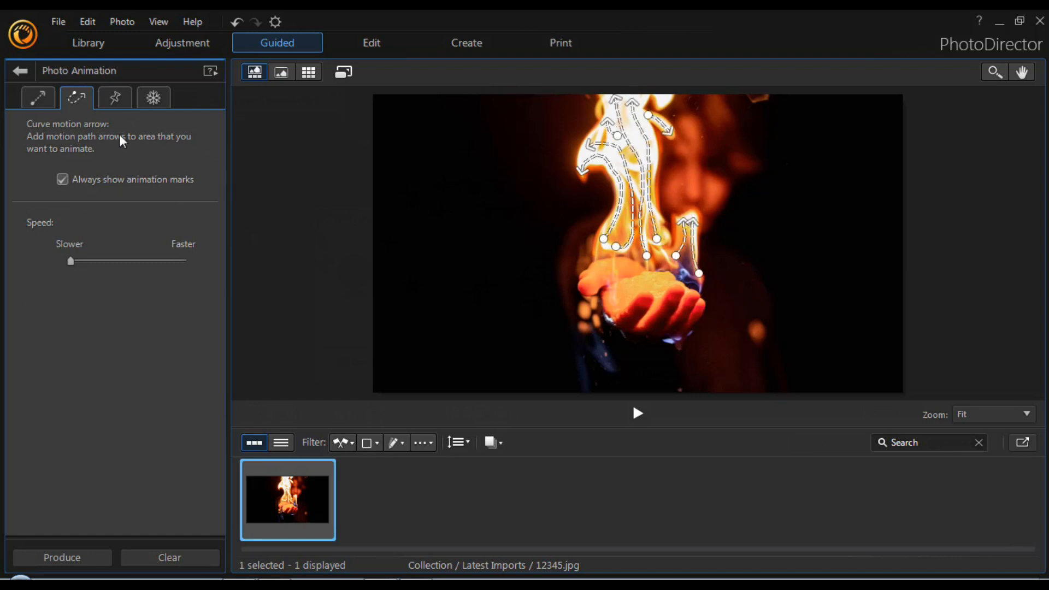
Place anchor points along the hands, the flame's edge and the person's outline, hide the animation marks and play a preview
left_click(119, 106)
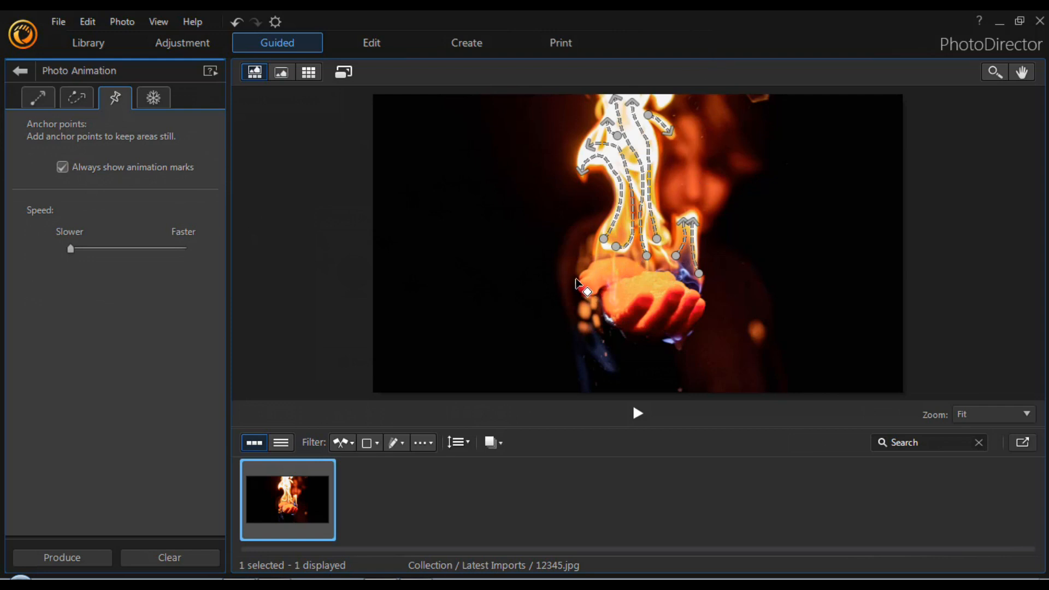
left_click(573, 280)
left_click(577, 270)
left_click(585, 263)
left_click(646, 272)
left_click(697, 225)
left_click(775, 372)
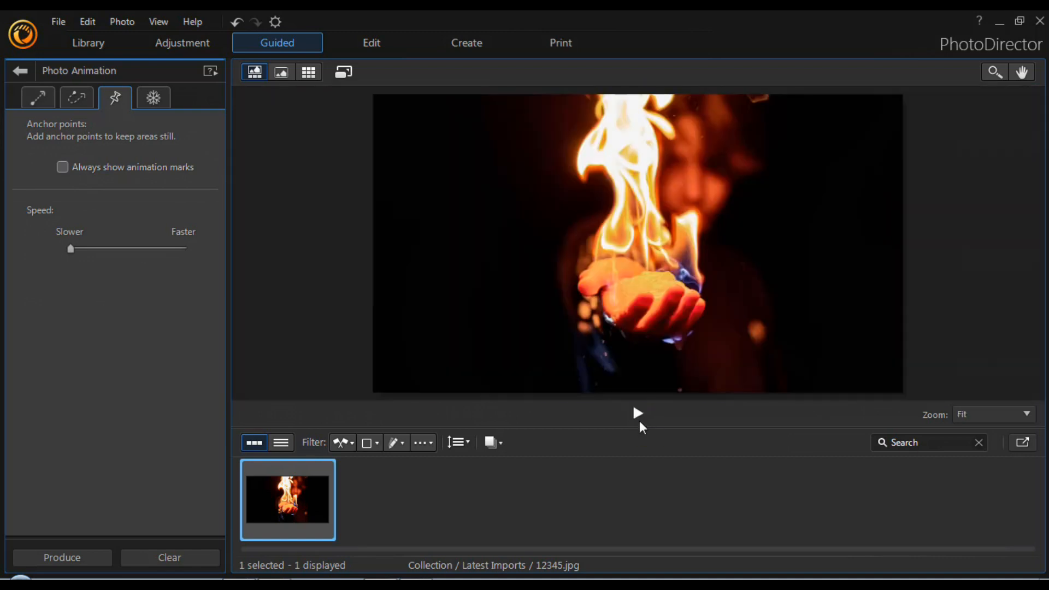
left_click(637, 414)
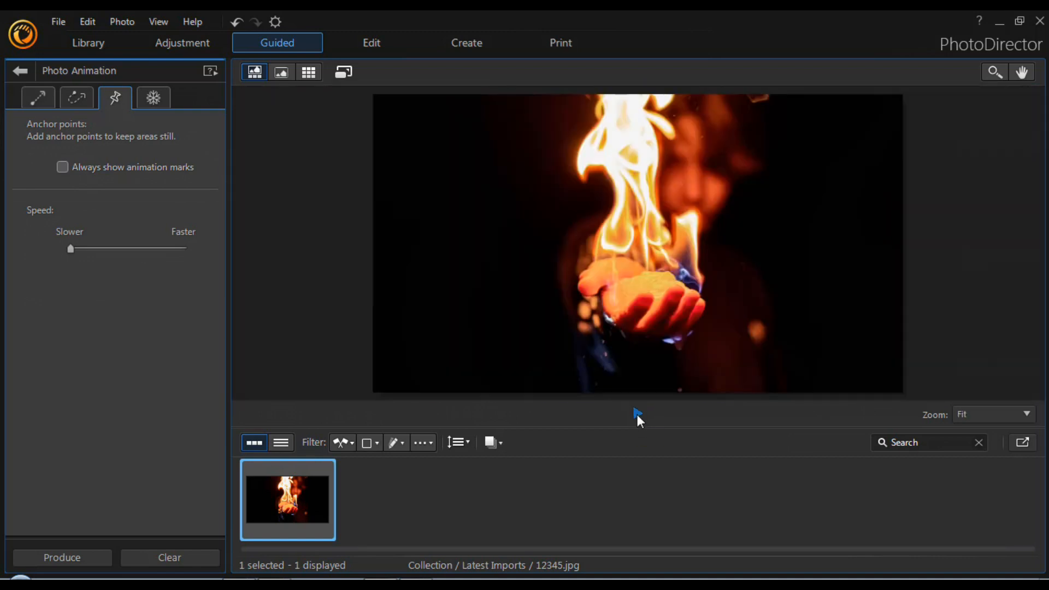